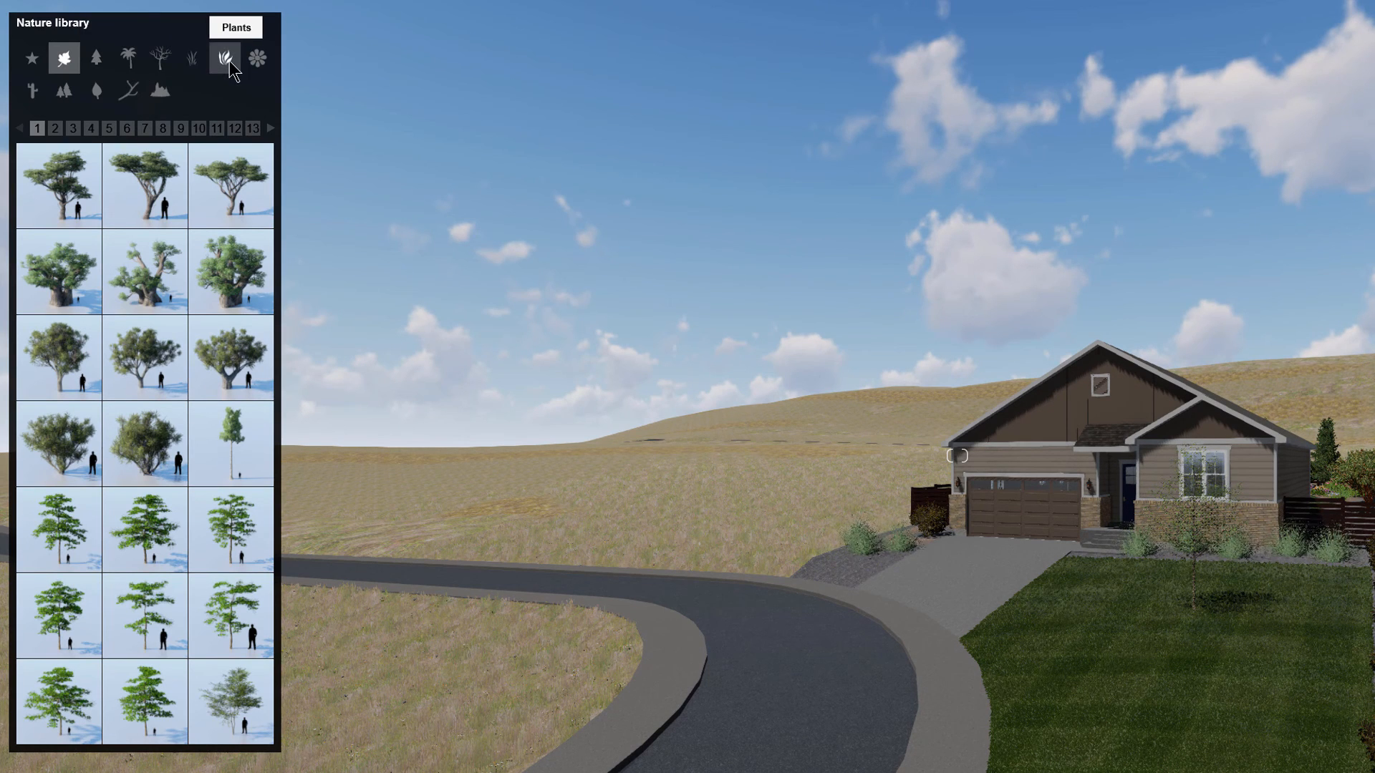
Step: Open the Grass category of the Nature library and place a tall reed grass model in the open field
{"action": "left_click", "coordinate": [194, 61]}
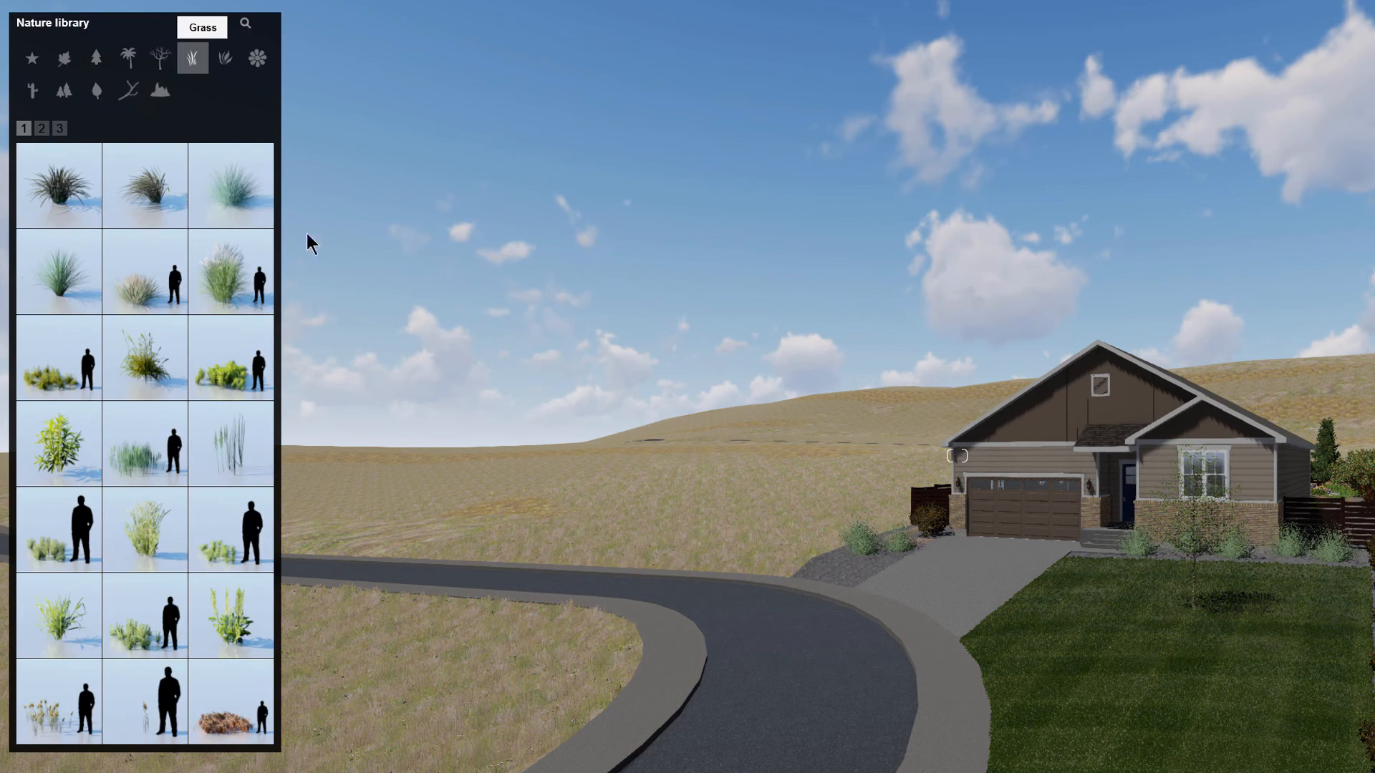
{"action": "right_click_drag", "start_coordinate": [308, 235], "coordinate": [189, 276]}
{"action": "key", "text": "w"}
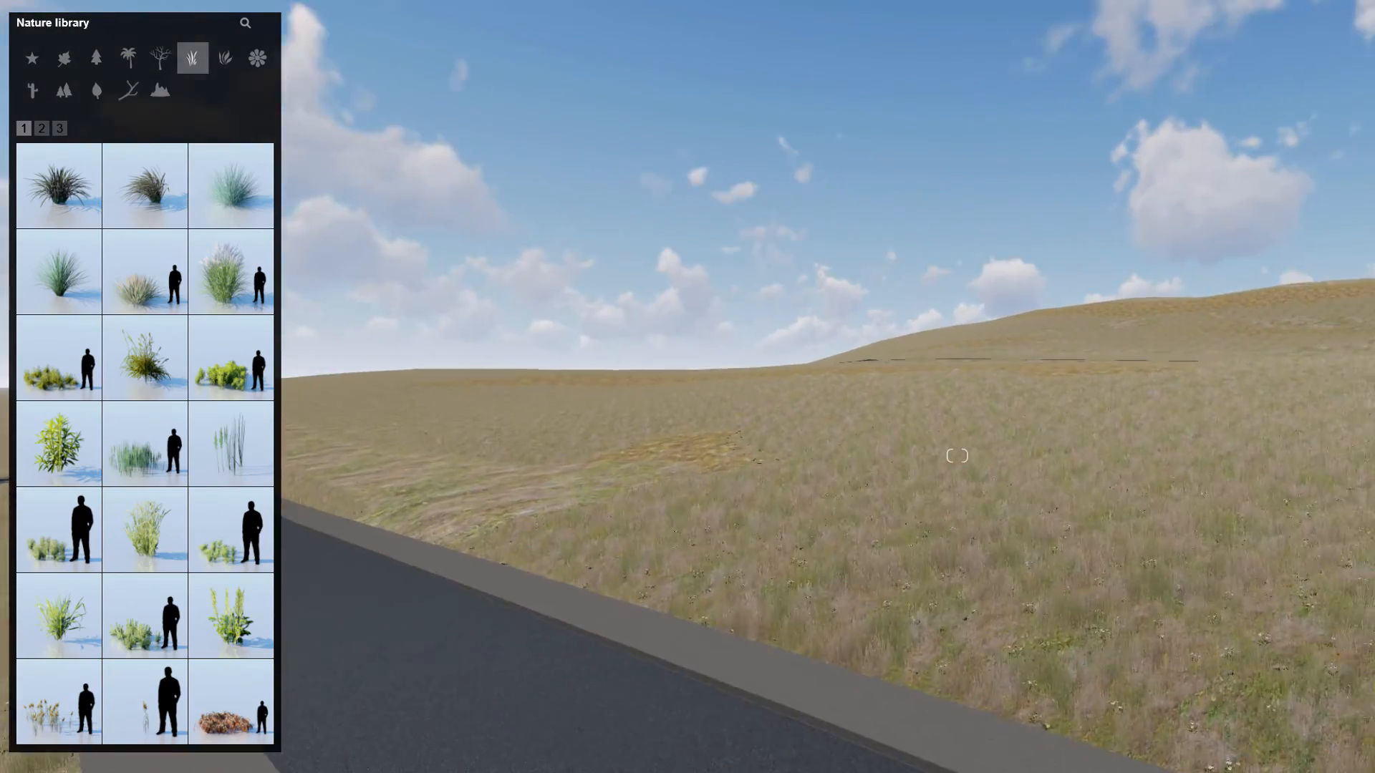
{"action": "key", "text": "w"}
{"action": "right_click_drag", "start_coordinate": [957, 455], "coordinate": [1069, 473]}
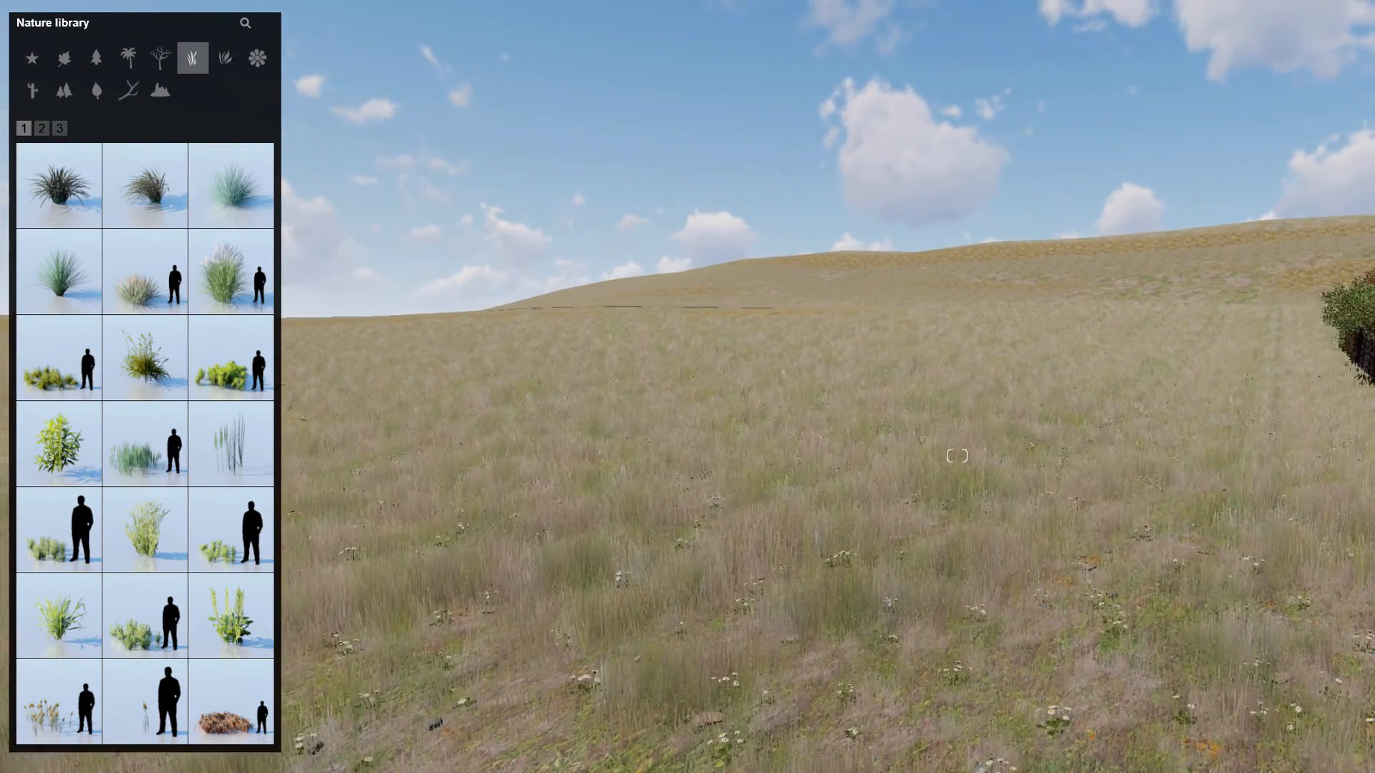
{"action": "right_click_drag", "start_coordinate": [555, 282], "coordinate": [625, 274]}
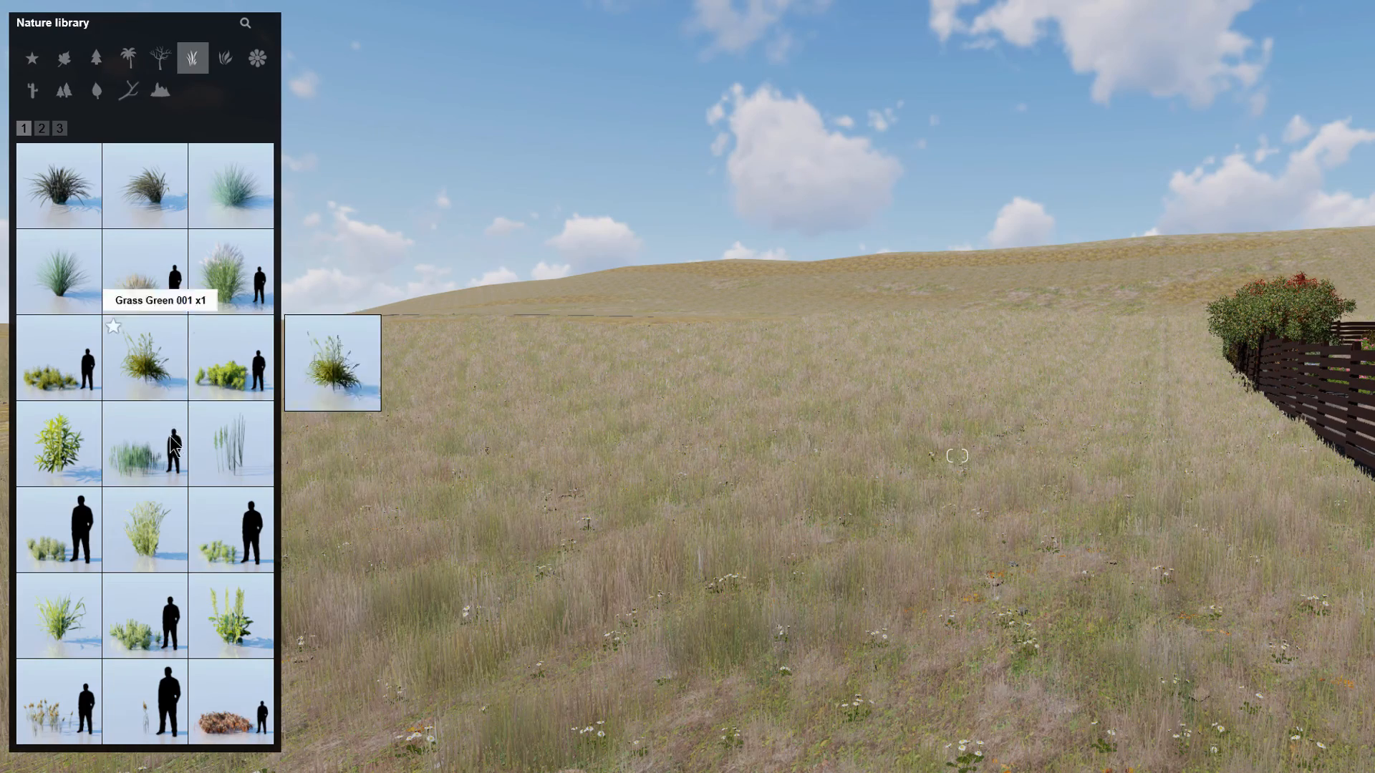
{"action": "mouse_move", "coordinate": [244, 451]}
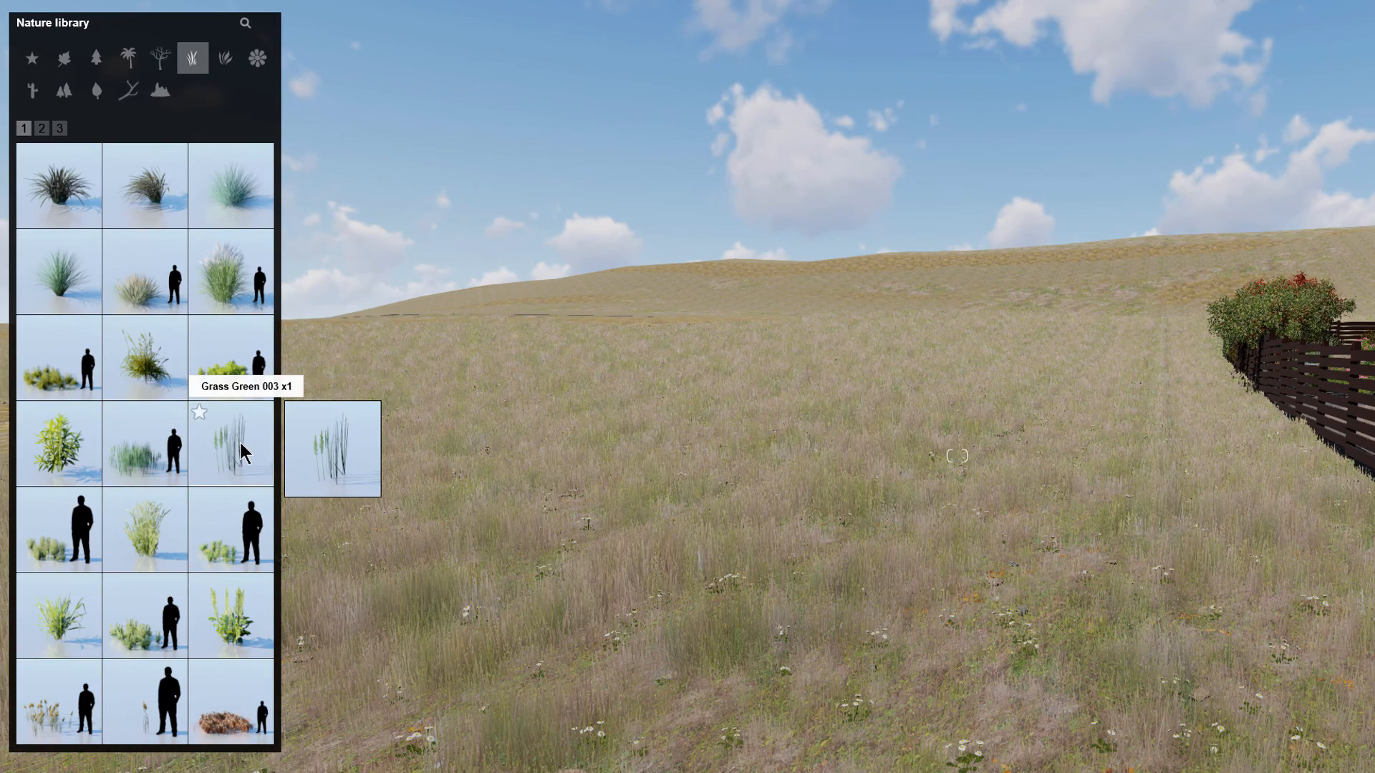
{"action": "mouse_move", "coordinate": [120, 279]}
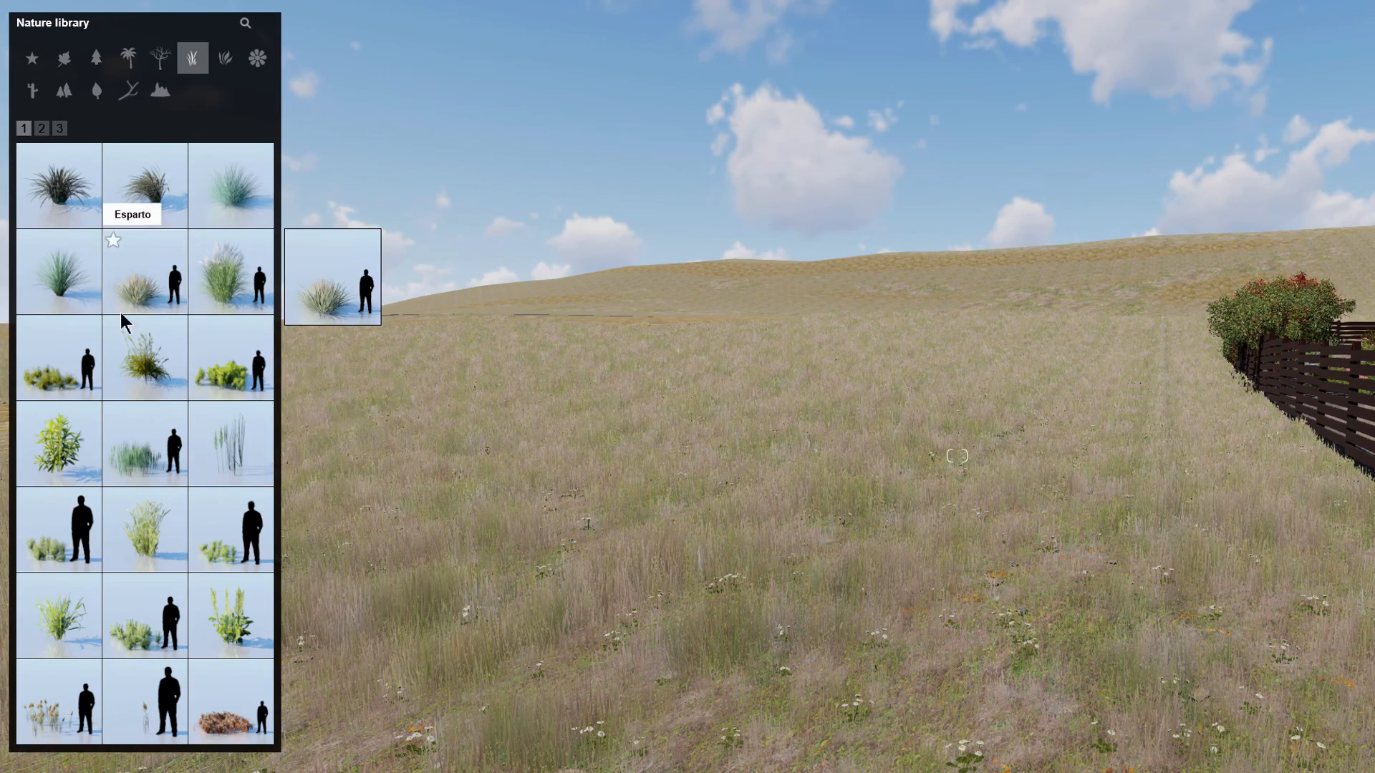
{"action": "left_click", "coordinate": [133, 455]}
{"action": "left_click", "coordinate": [494, 553]}
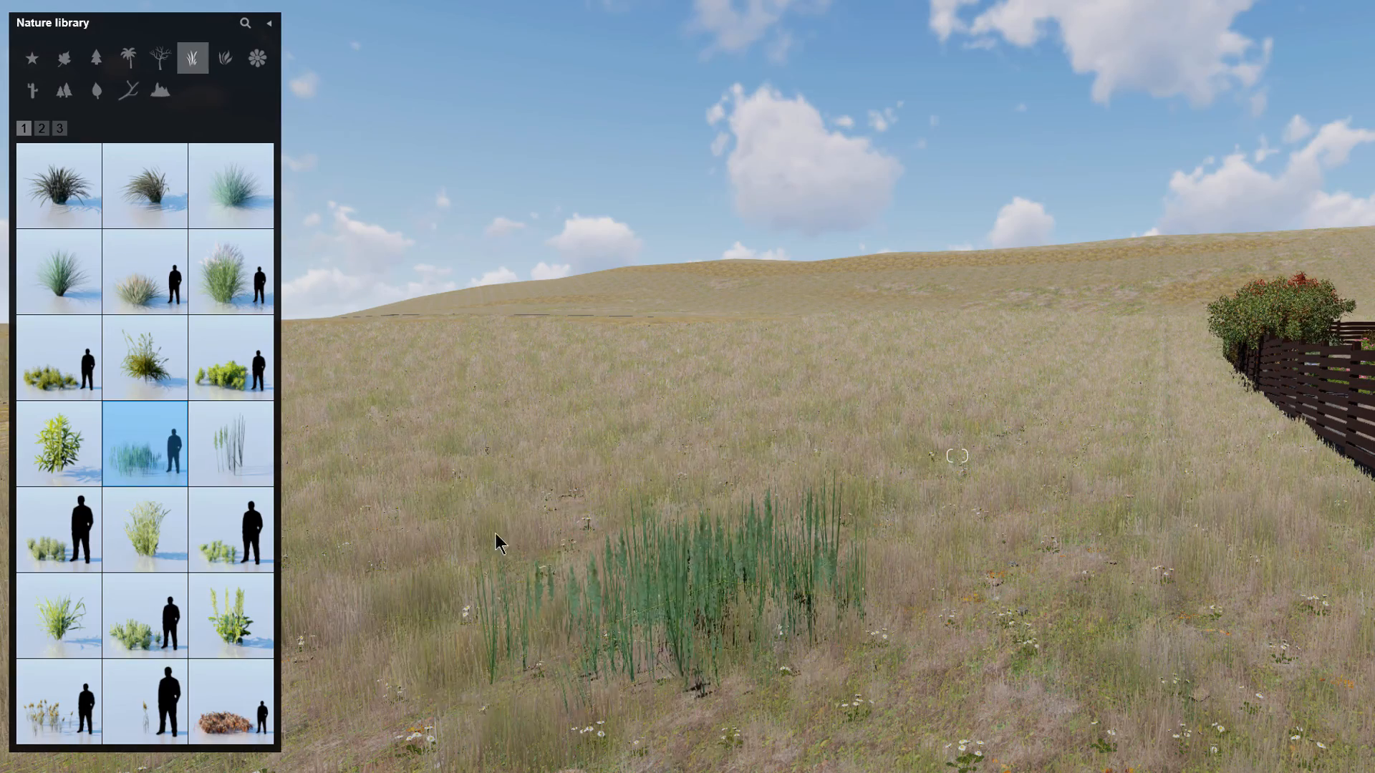
Step: Place a low shrubby grass model from the second library page beside the reeds
{"action": "left_click", "coordinate": [42, 128]}
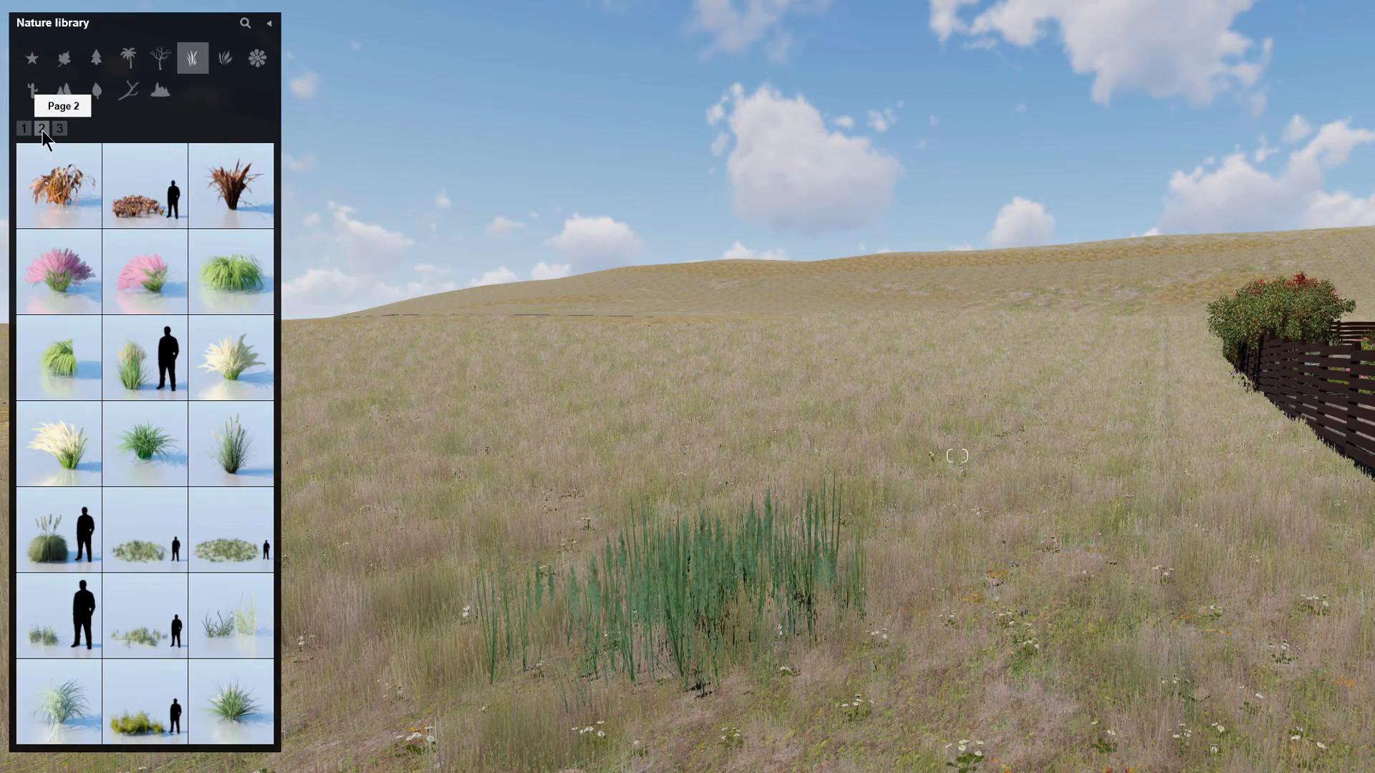
{"action": "left_click", "coordinate": [140, 522]}
{"action": "left_click", "coordinate": [997, 652]}
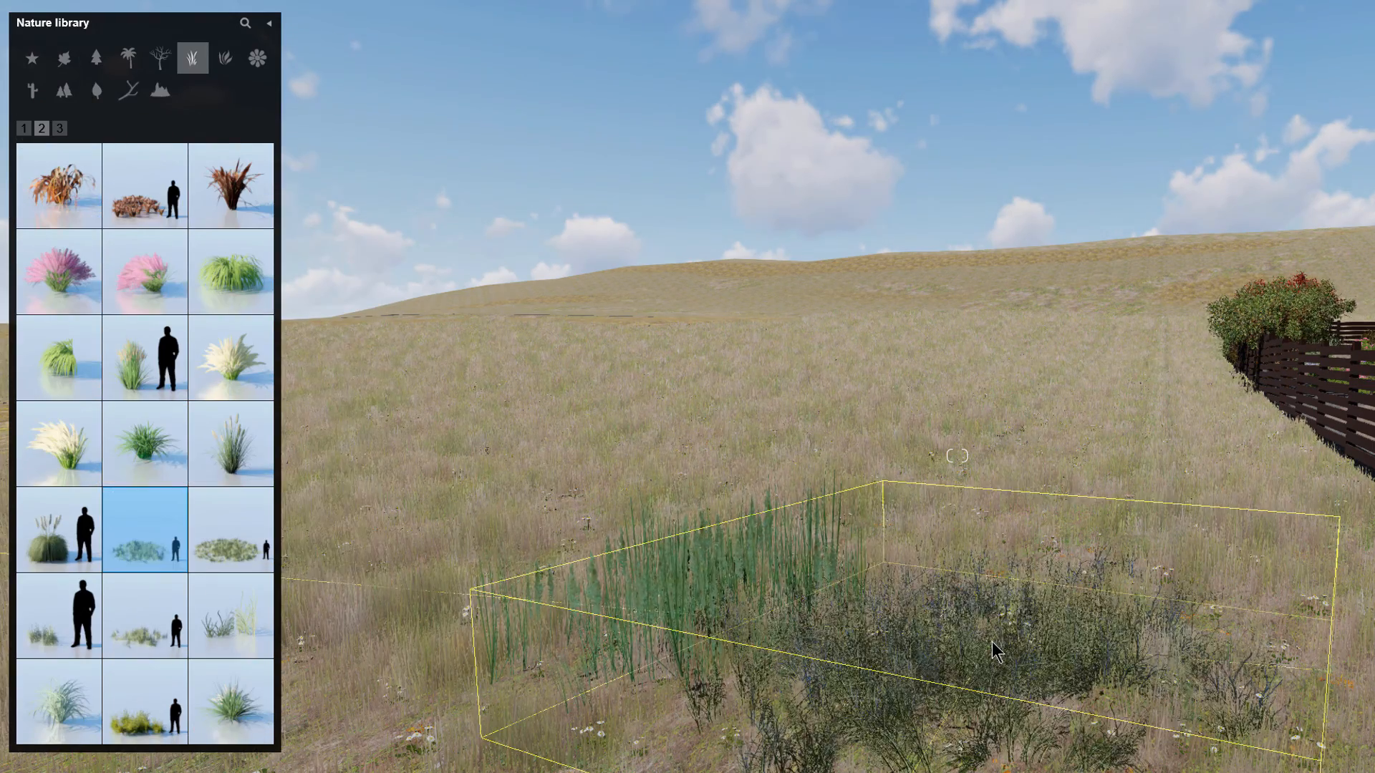
{"action": "left_click", "coordinate": [1067, 626]}
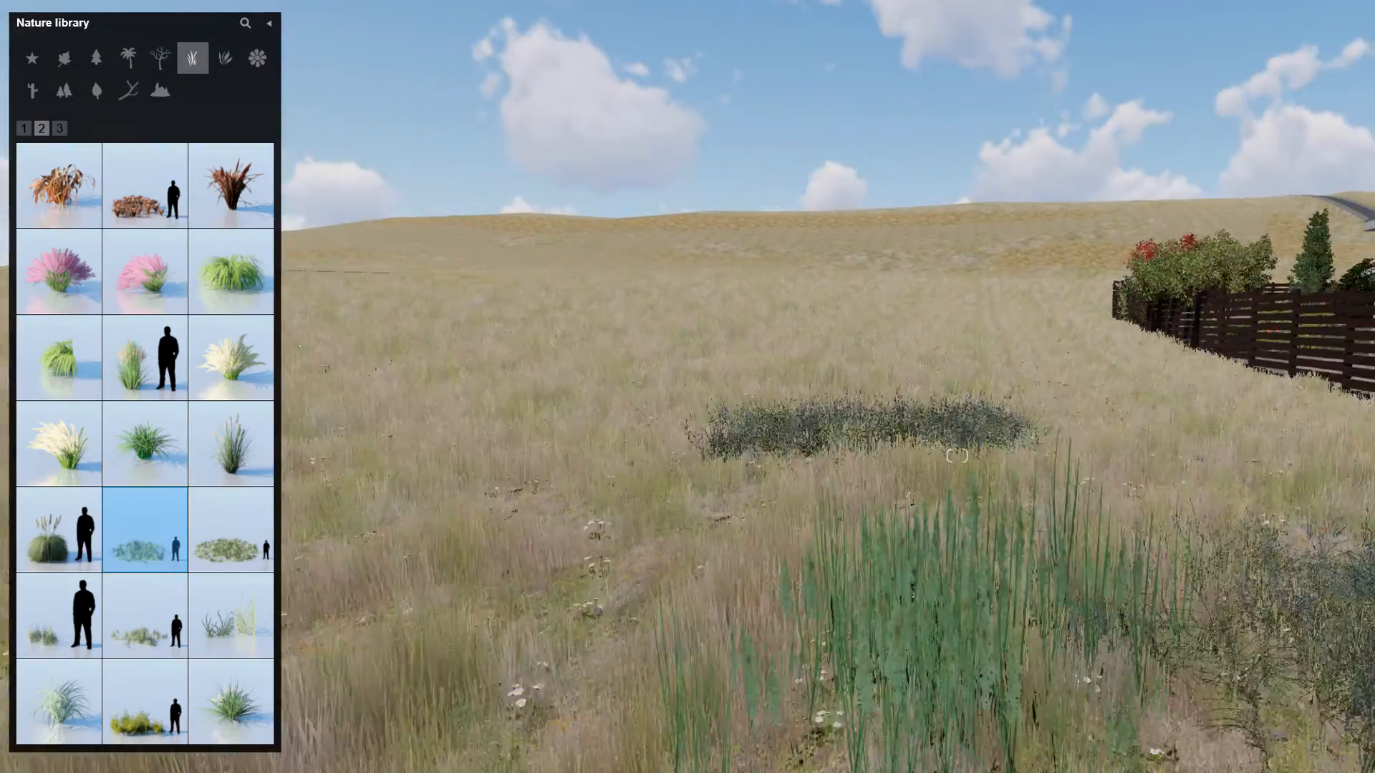
Step: Place a wild grass cluster from the third library page in front of the reeds
{"action": "key", "text": "s"}
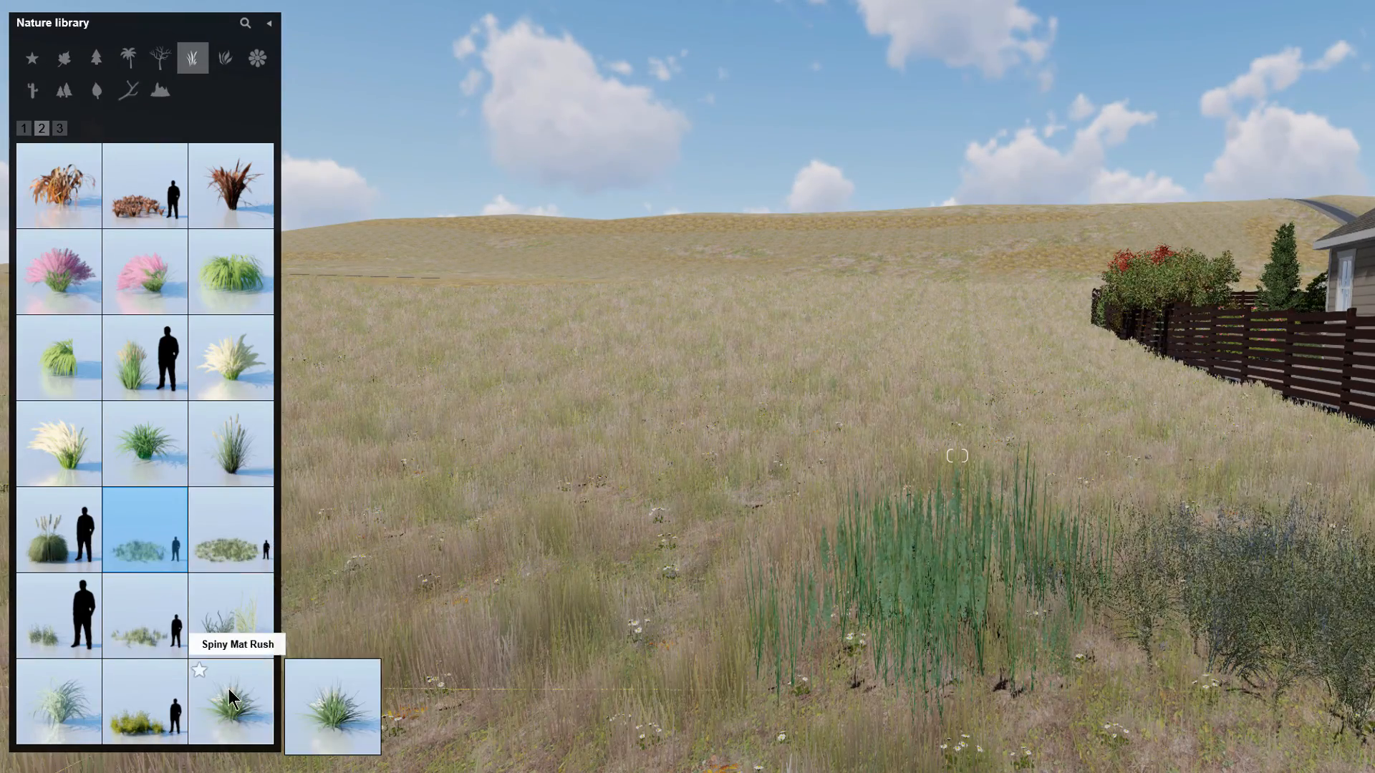
{"action": "left_click", "coordinate": [224, 556]}
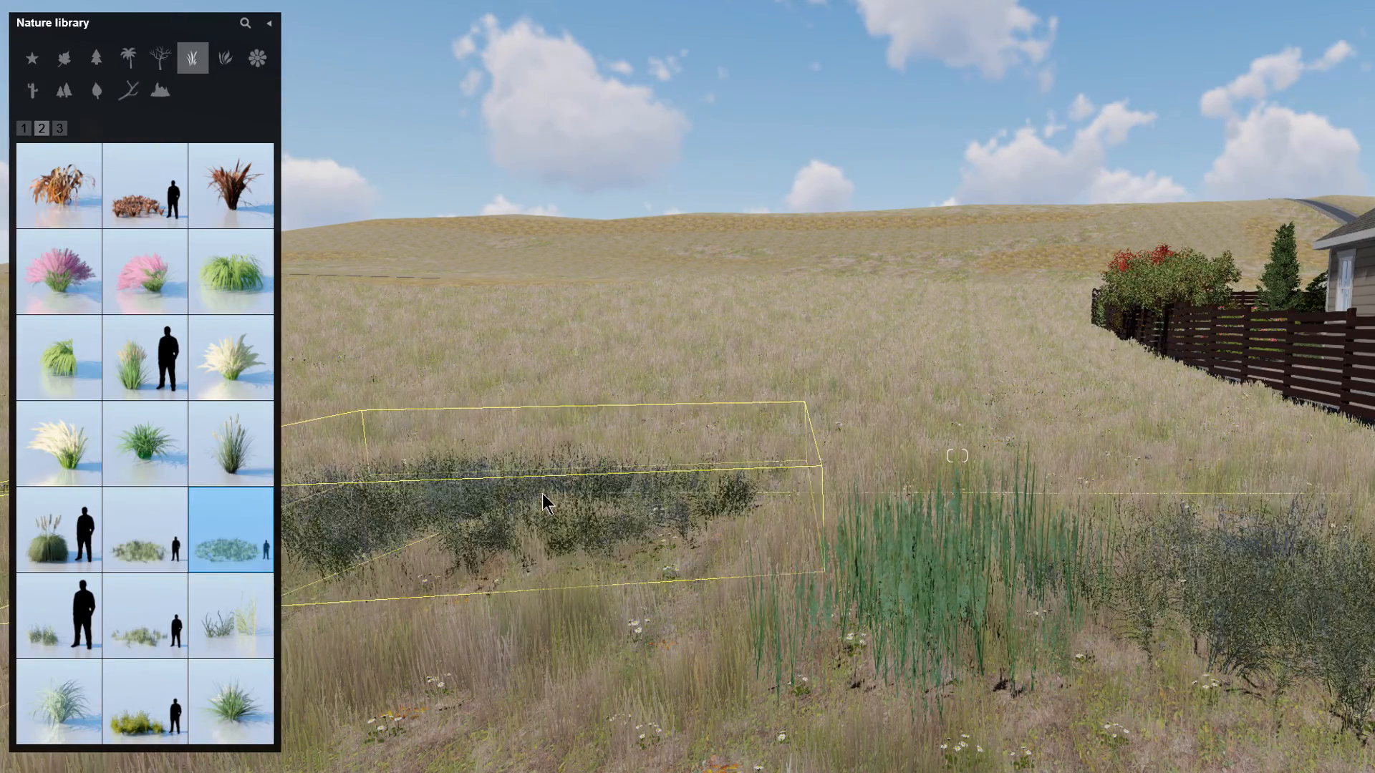
{"action": "left_click", "coordinate": [172, 555]}
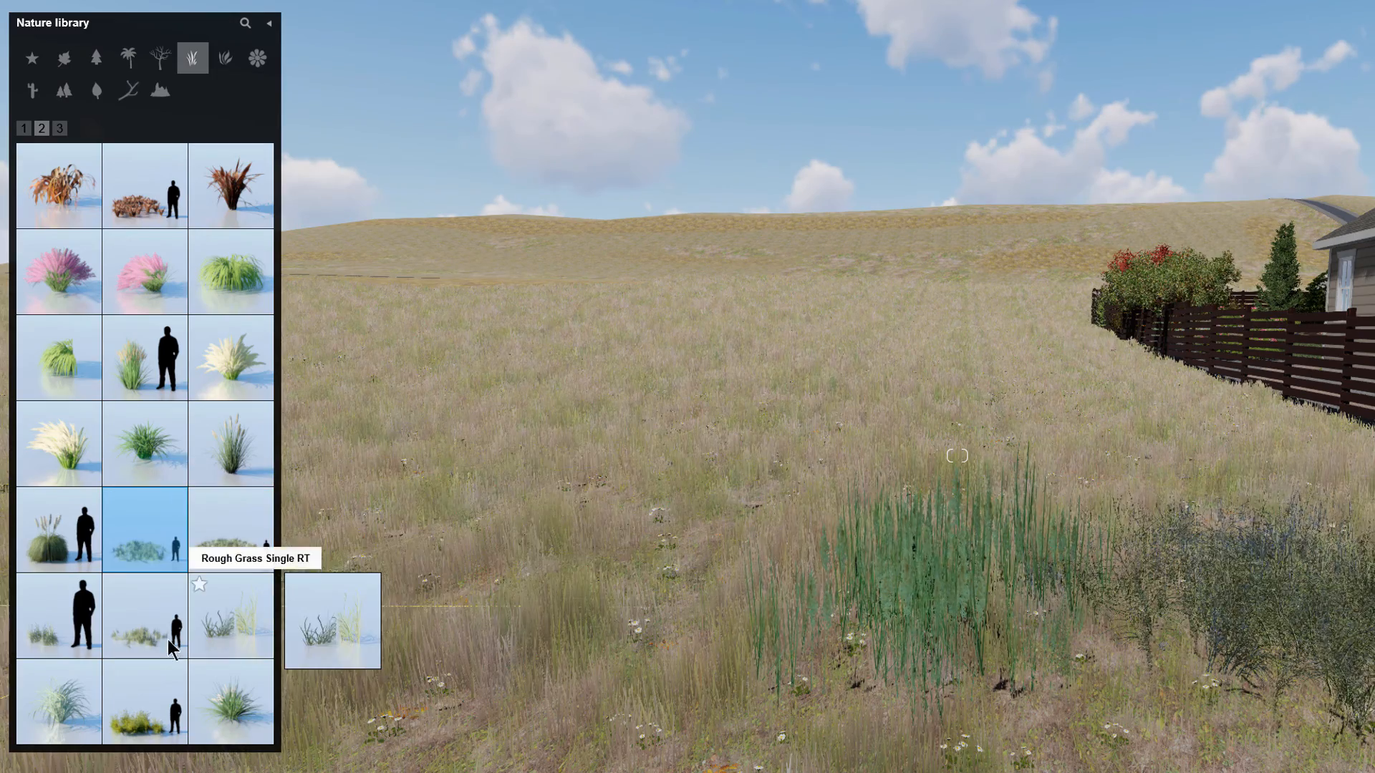
{"action": "left_click", "coordinate": [62, 130]}
{"action": "left_click", "coordinate": [145, 354]}
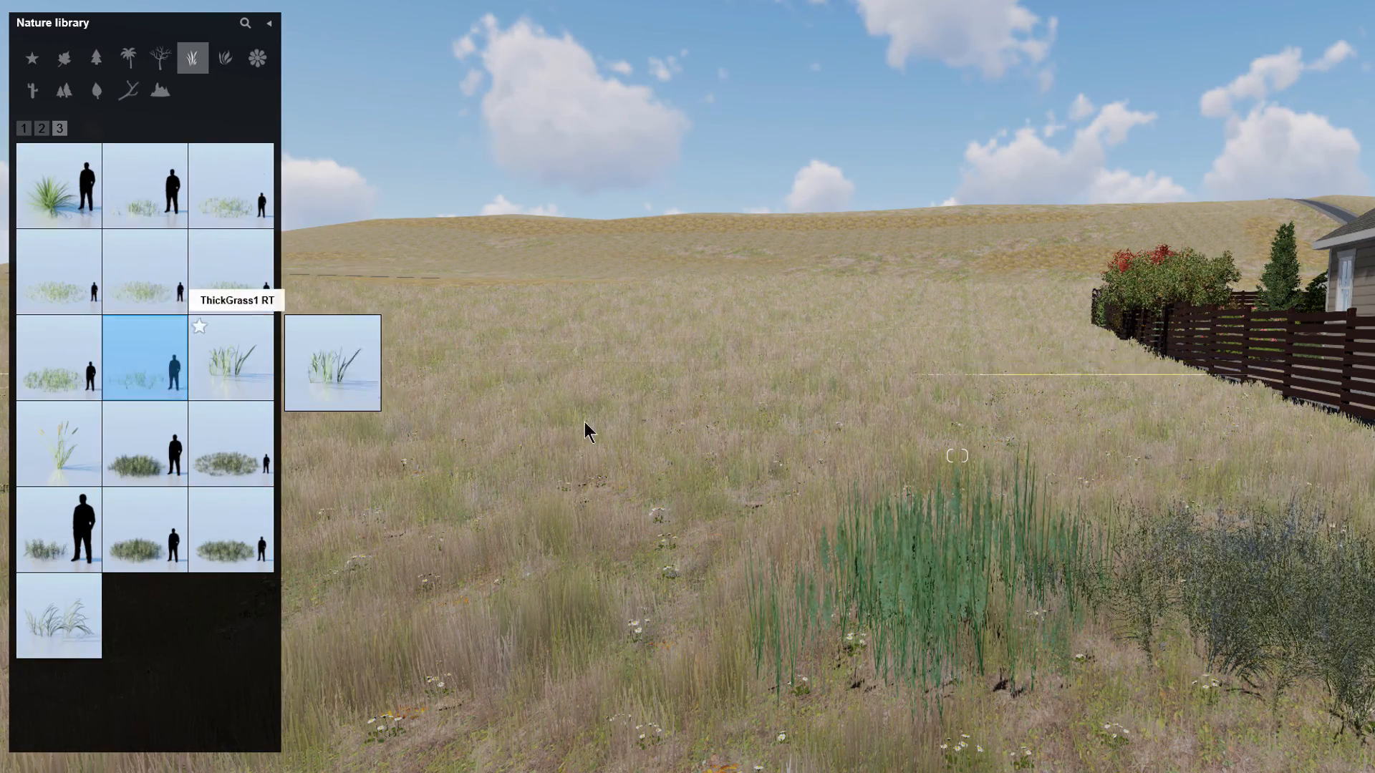
{"action": "left_click", "coordinate": [54, 382]}
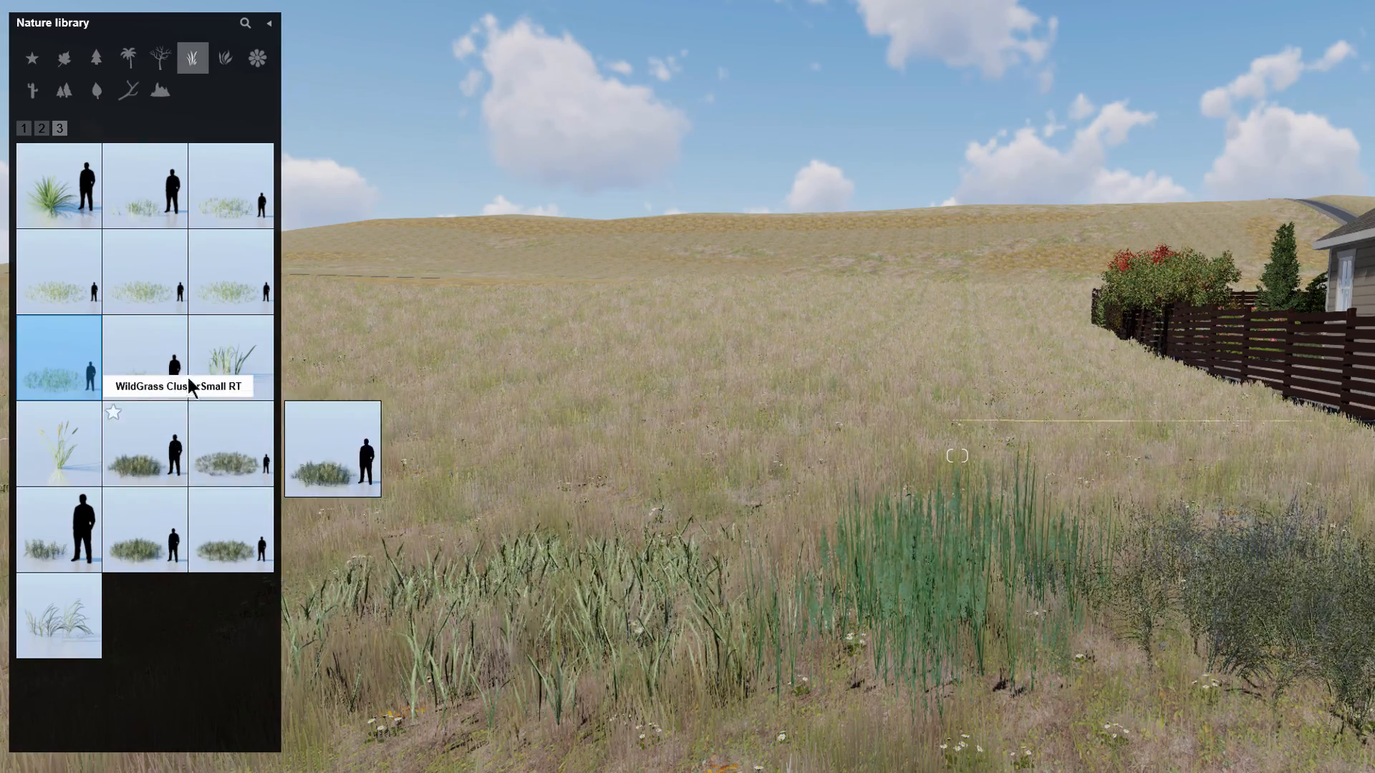
Step: Preview several grass models on the third library page without placing any of them
{"action": "left_click", "coordinate": [222, 294]}
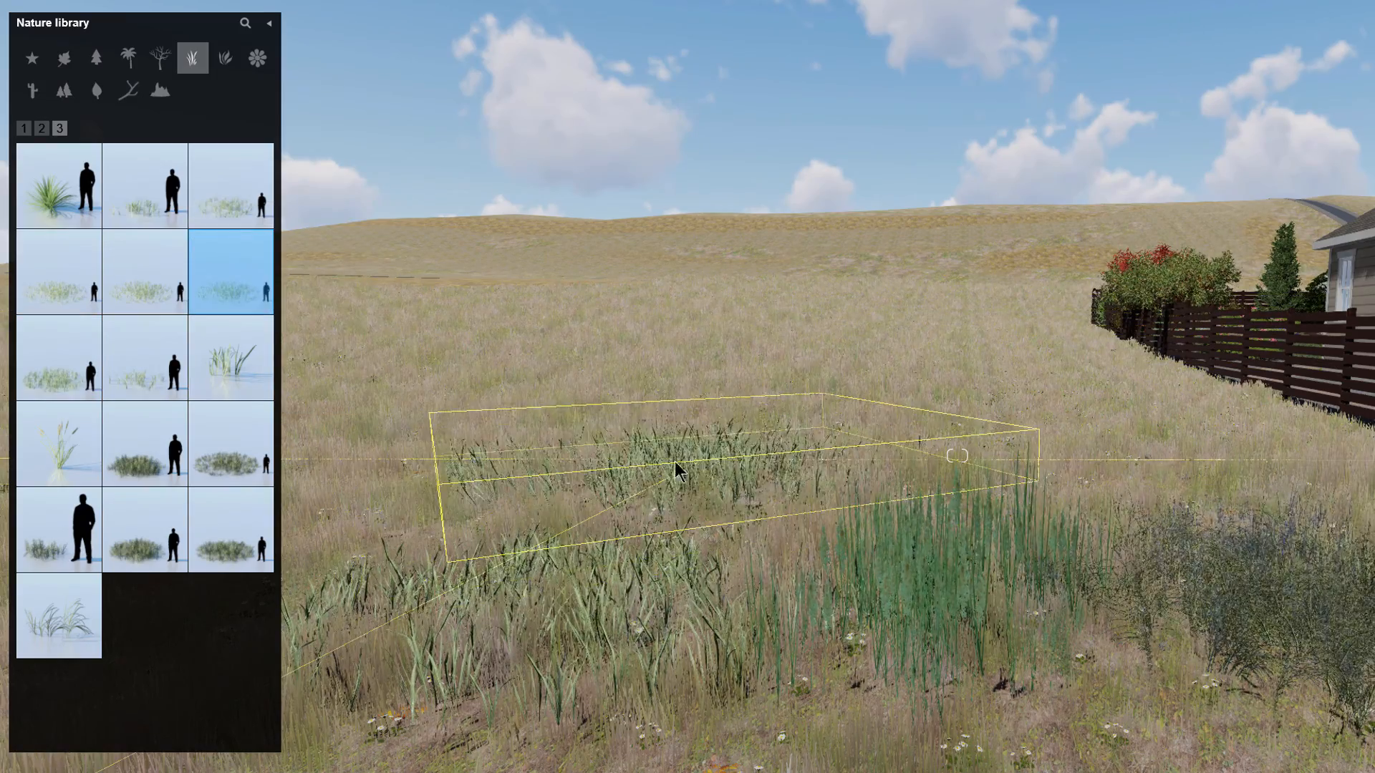
{"action": "left_click", "coordinate": [144, 272]}
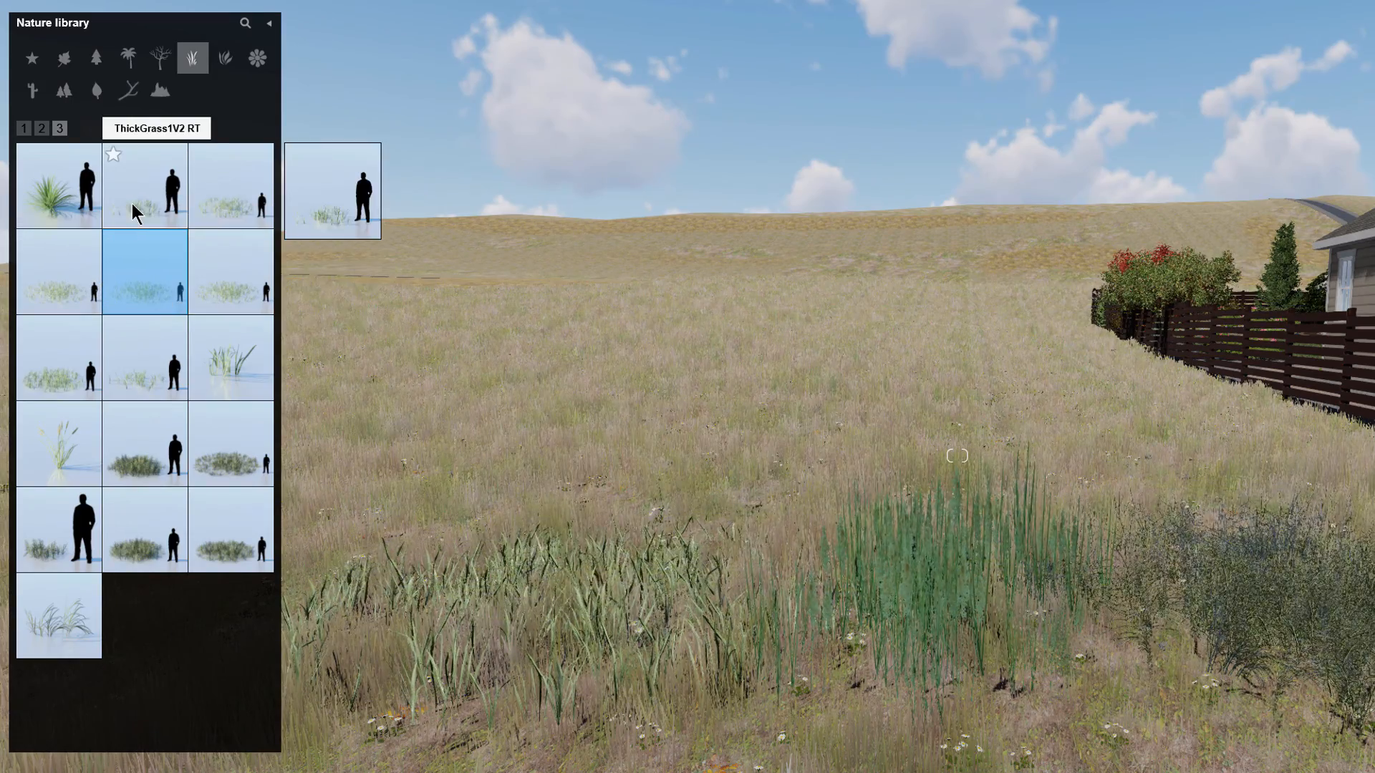
{"action": "left_click", "coordinate": [246, 207]}
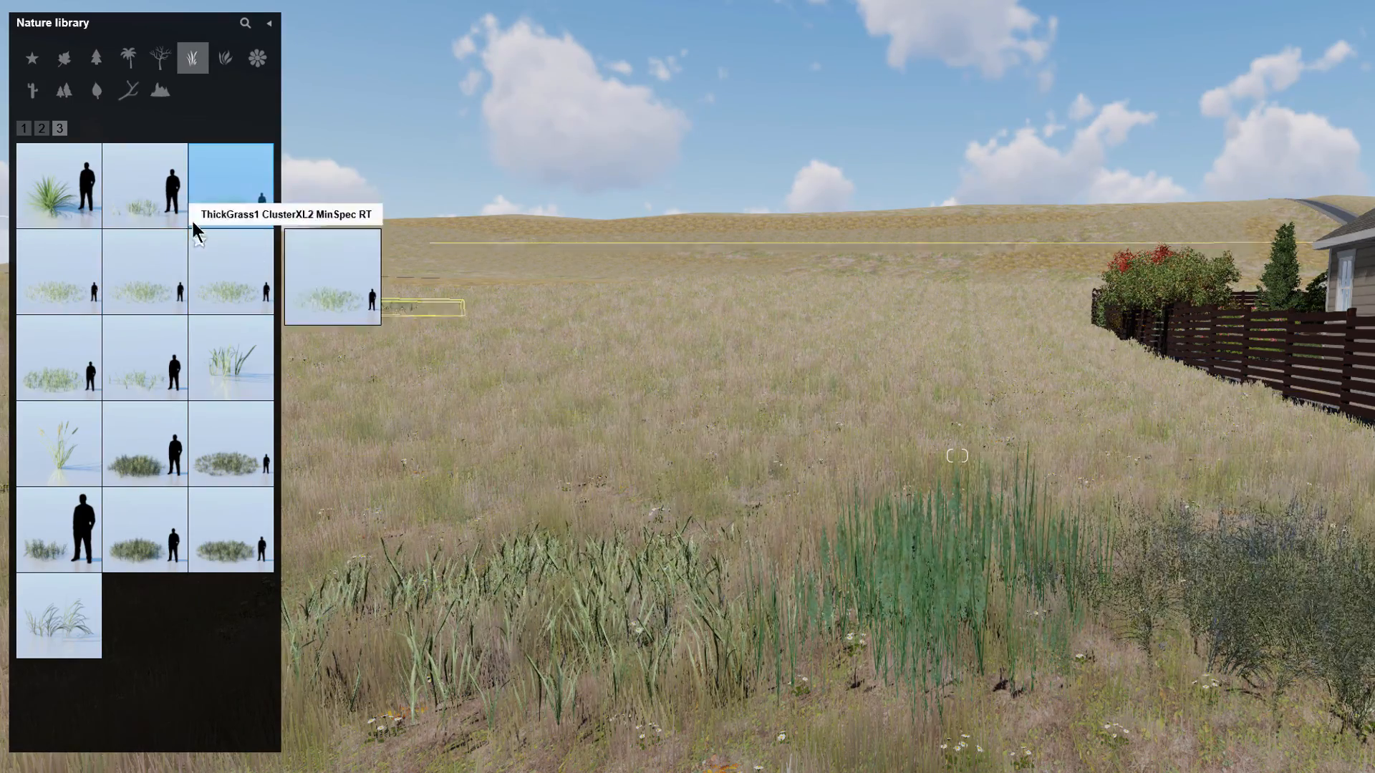
{"action": "left_click", "coordinate": [157, 209]}
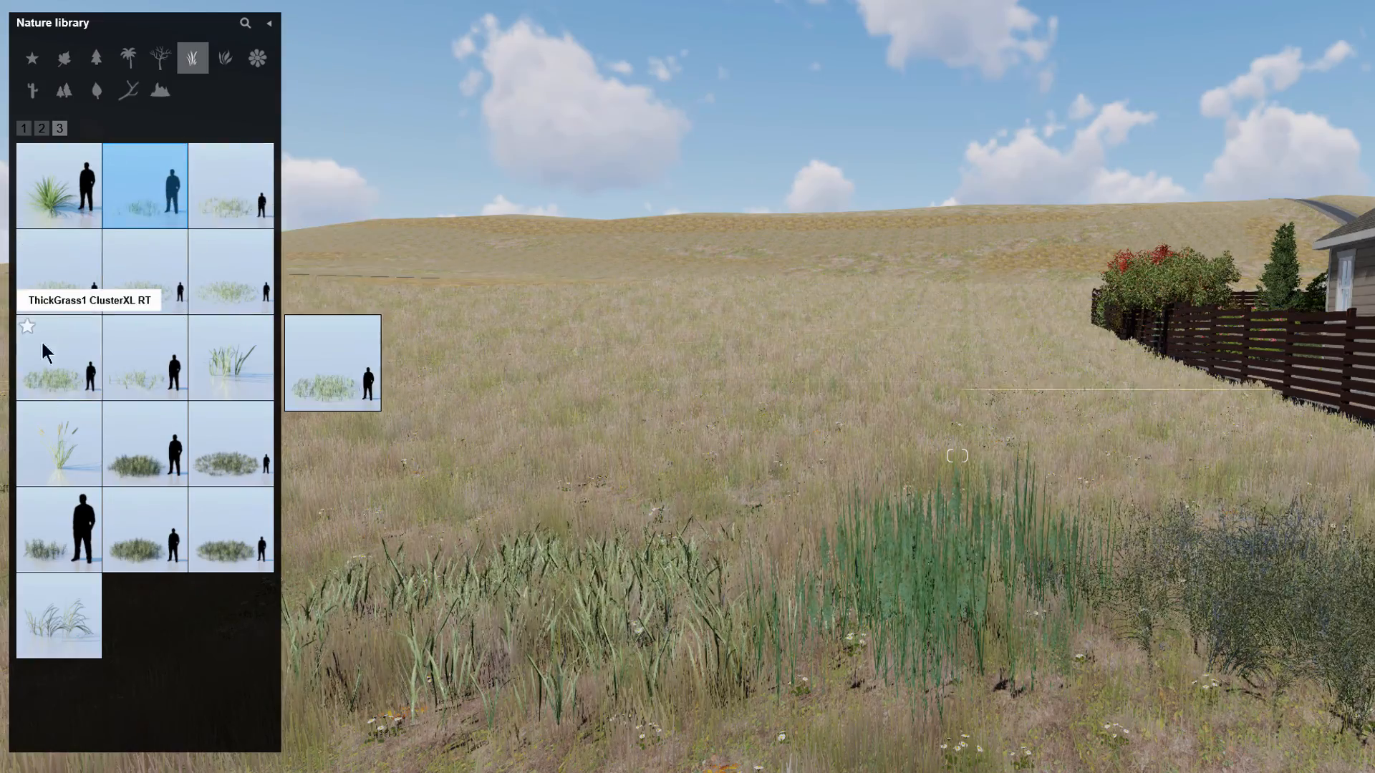
{"action": "key", "text": "Escape"}
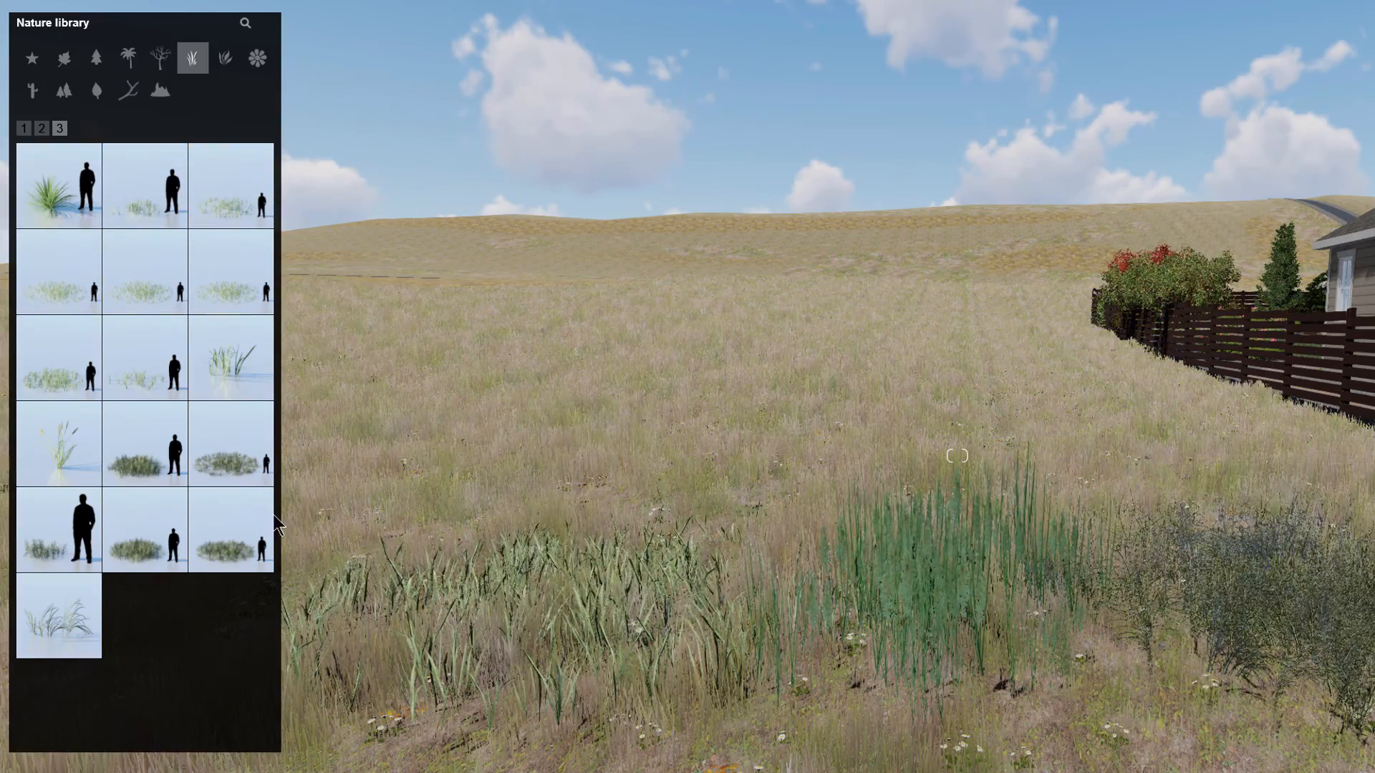
Step: Delete the reed grass and the shrubby grass cluster from the field
{"action": "key", "text": "s"}
{"action": "right_click_drag", "start_coordinate": [888, 322], "coordinate": [890, 419]}
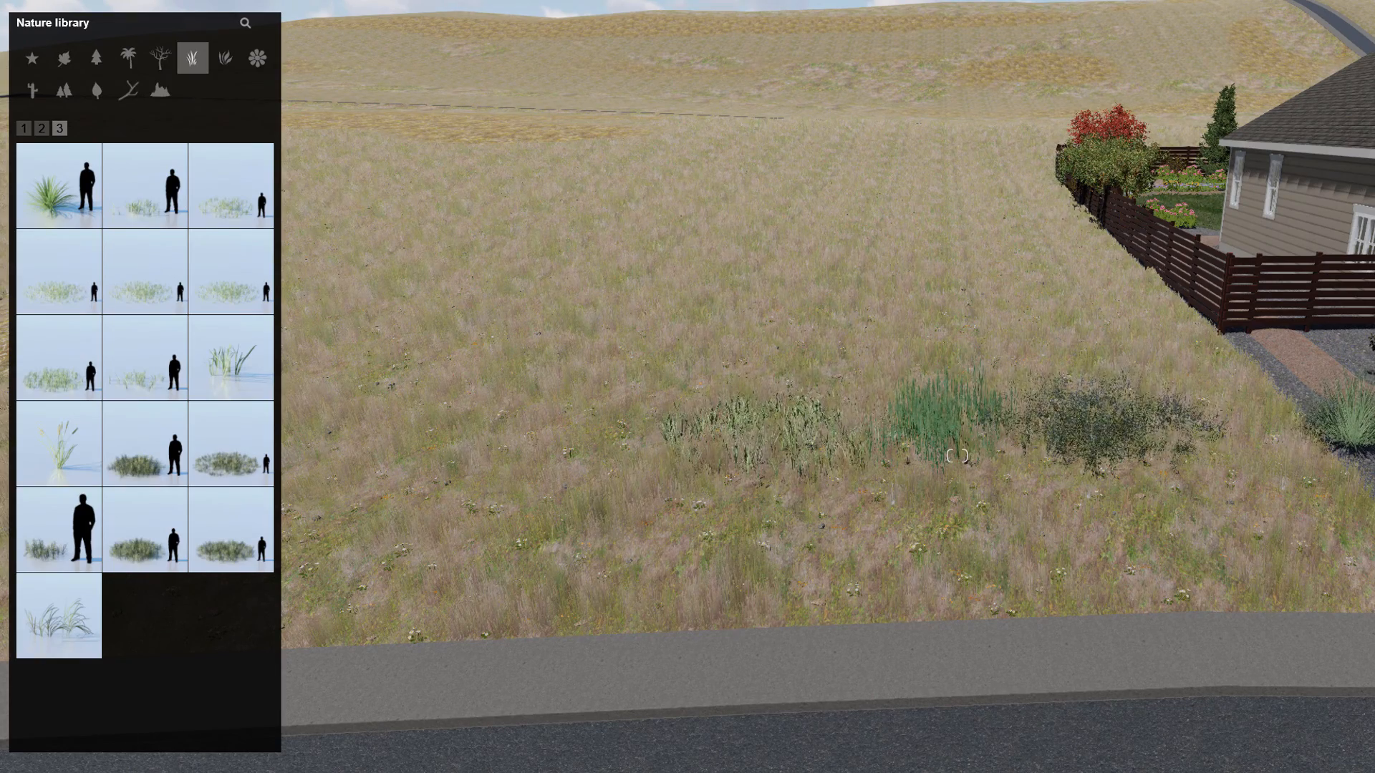
{"action": "key", "text": "Delete"}
{"action": "right_click_drag", "start_coordinate": [917, 448], "coordinate": [928, 449]}
{"action": "left_click", "coordinate": [927, 448]}
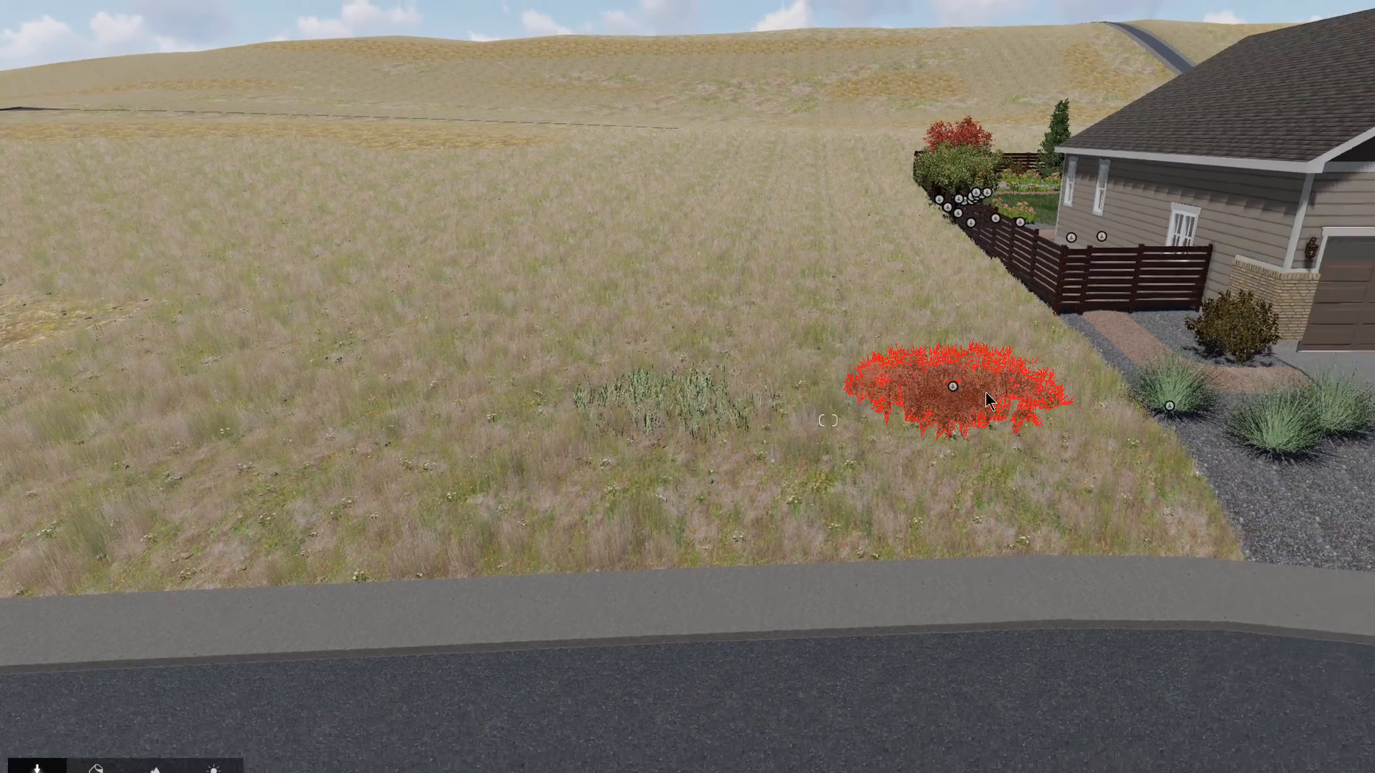
{"action": "left_click", "coordinate": [1087, 417]}
{"action": "right_click_drag", "start_coordinate": [704, 502], "coordinate": [752, 502]}
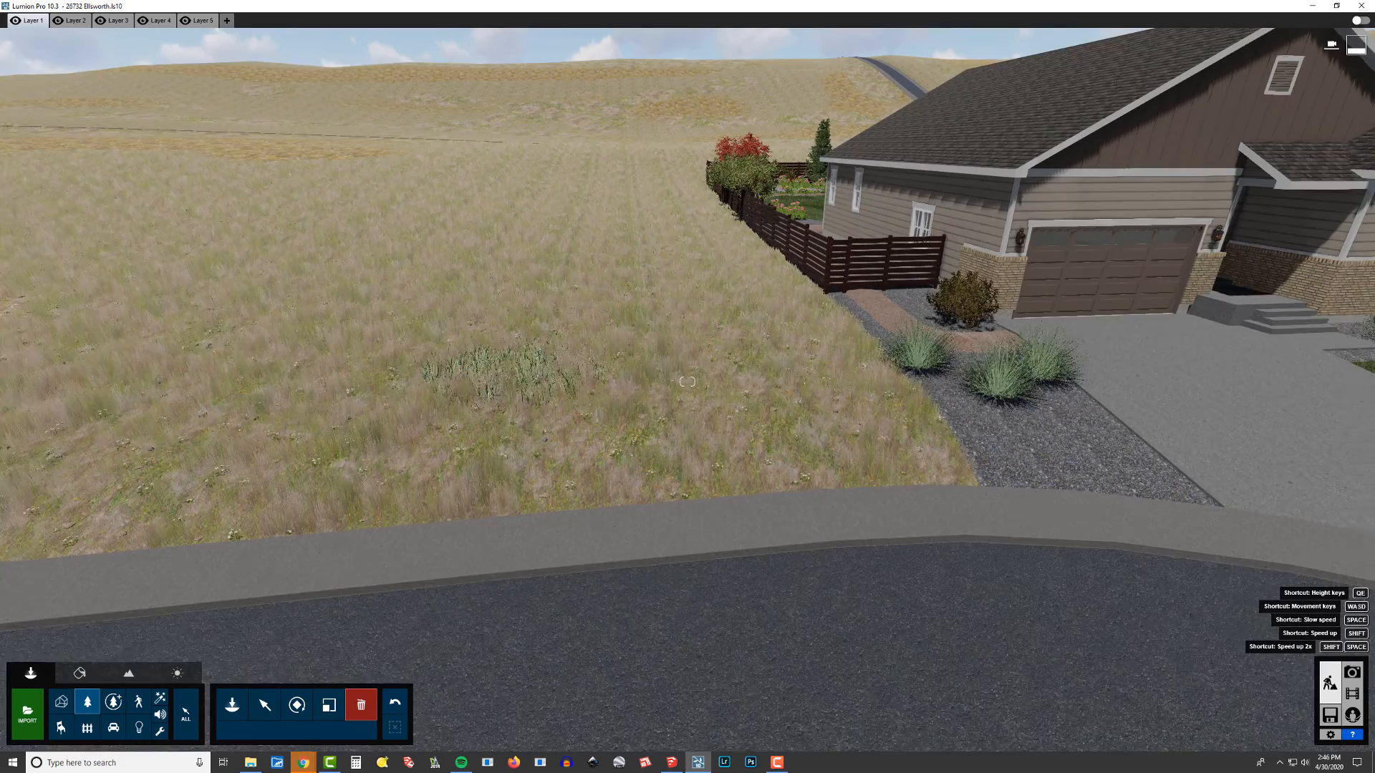
{"action": "right_click_drag", "start_coordinate": [686, 382], "coordinate": [727, 382]}
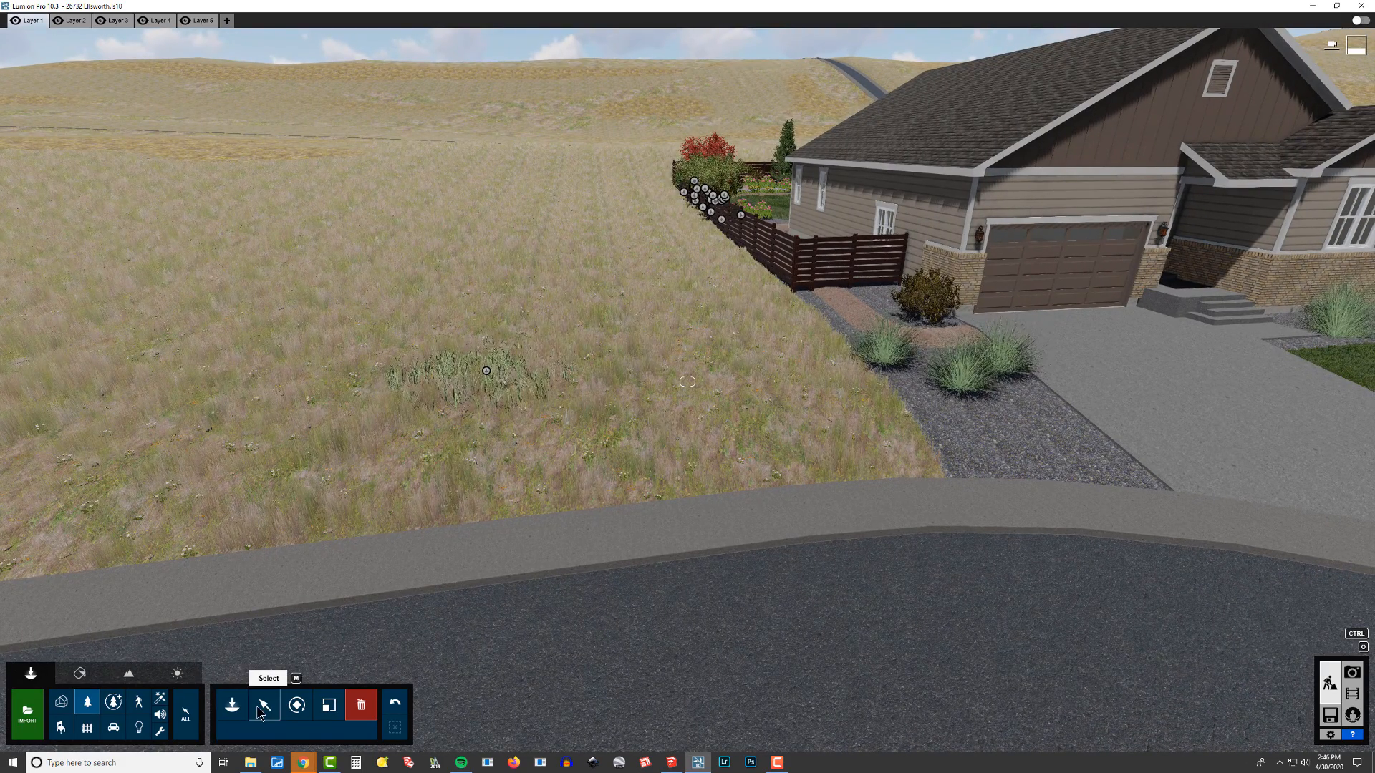
Step: Switch to mass placement with the circular brush and paint the selected grass across the field beside the house
{"action": "left_click", "coordinate": [232, 705]}
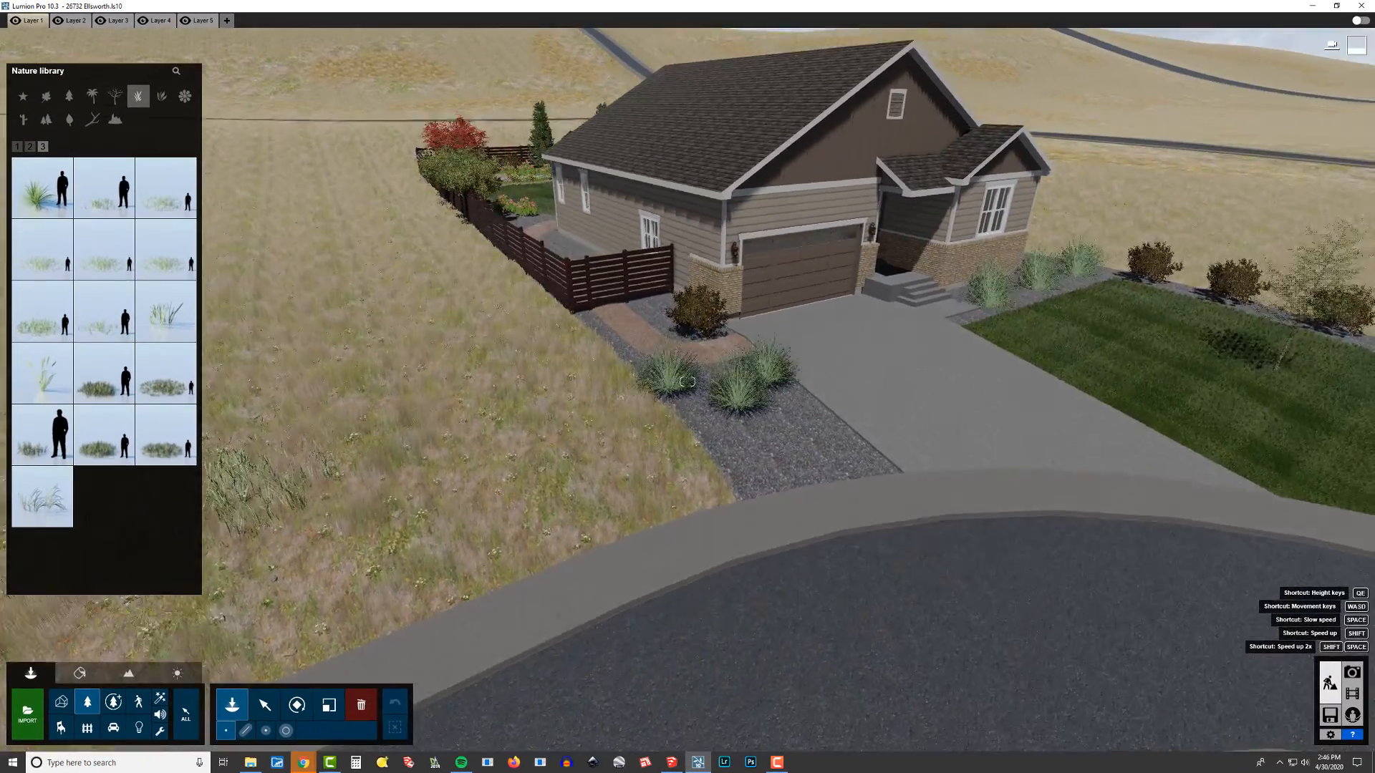
{"action": "key", "text": "s"}
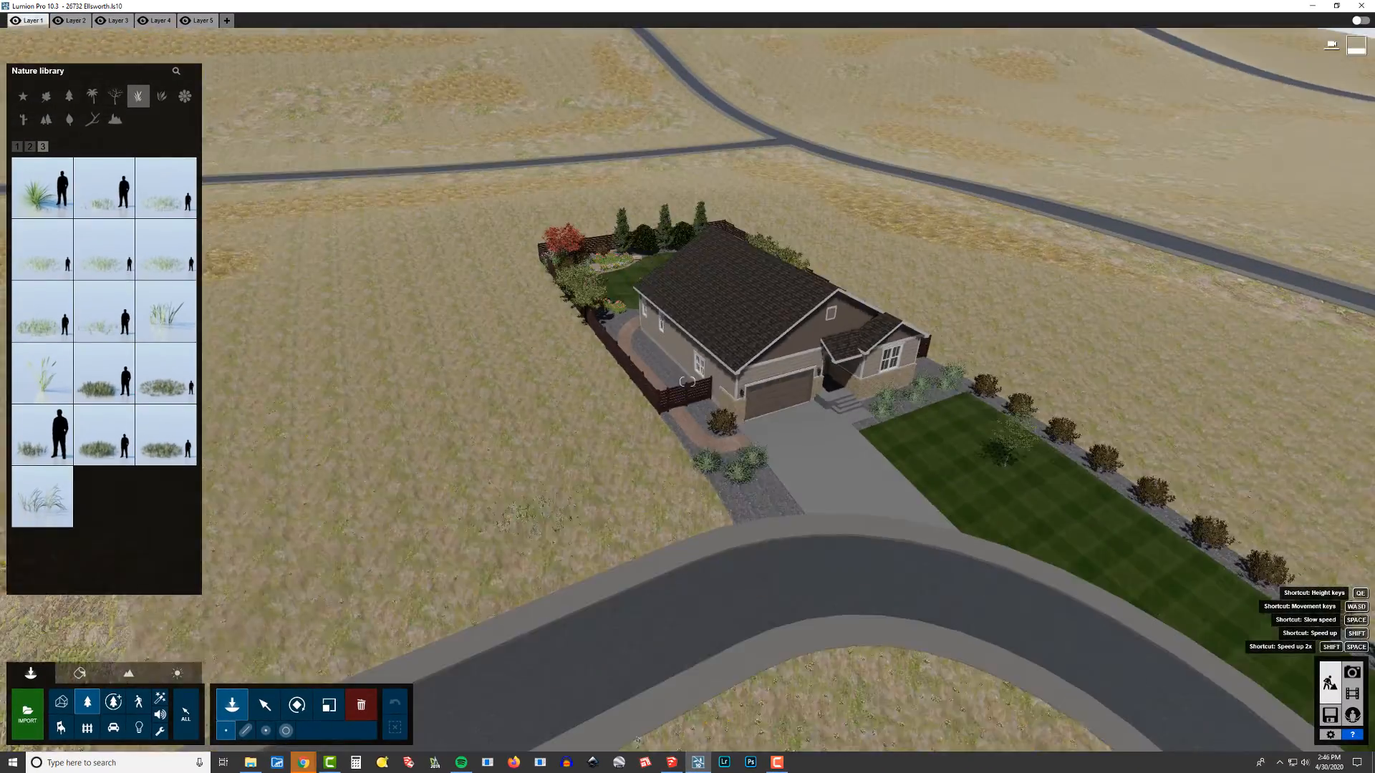
{"action": "key", "text": "a"}
{"action": "right_click_drag", "start_coordinate": [687, 382], "coordinate": [601, 351]}
{"action": "key", "text": "w"}
{"action": "key", "text": "d"}
{"action": "right_click_drag", "start_coordinate": [386, 343], "coordinate": [411, 432]}
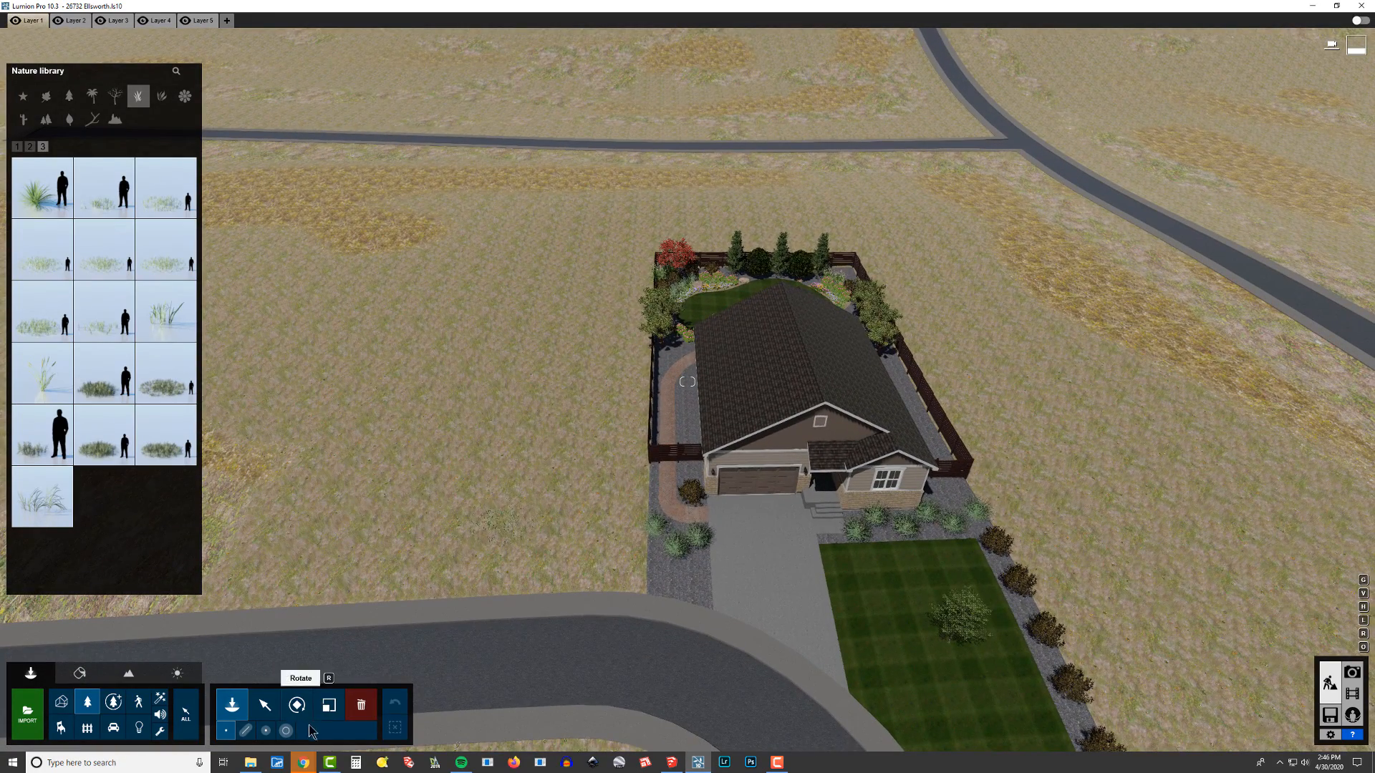
{"action": "left_click", "coordinate": [284, 731]}
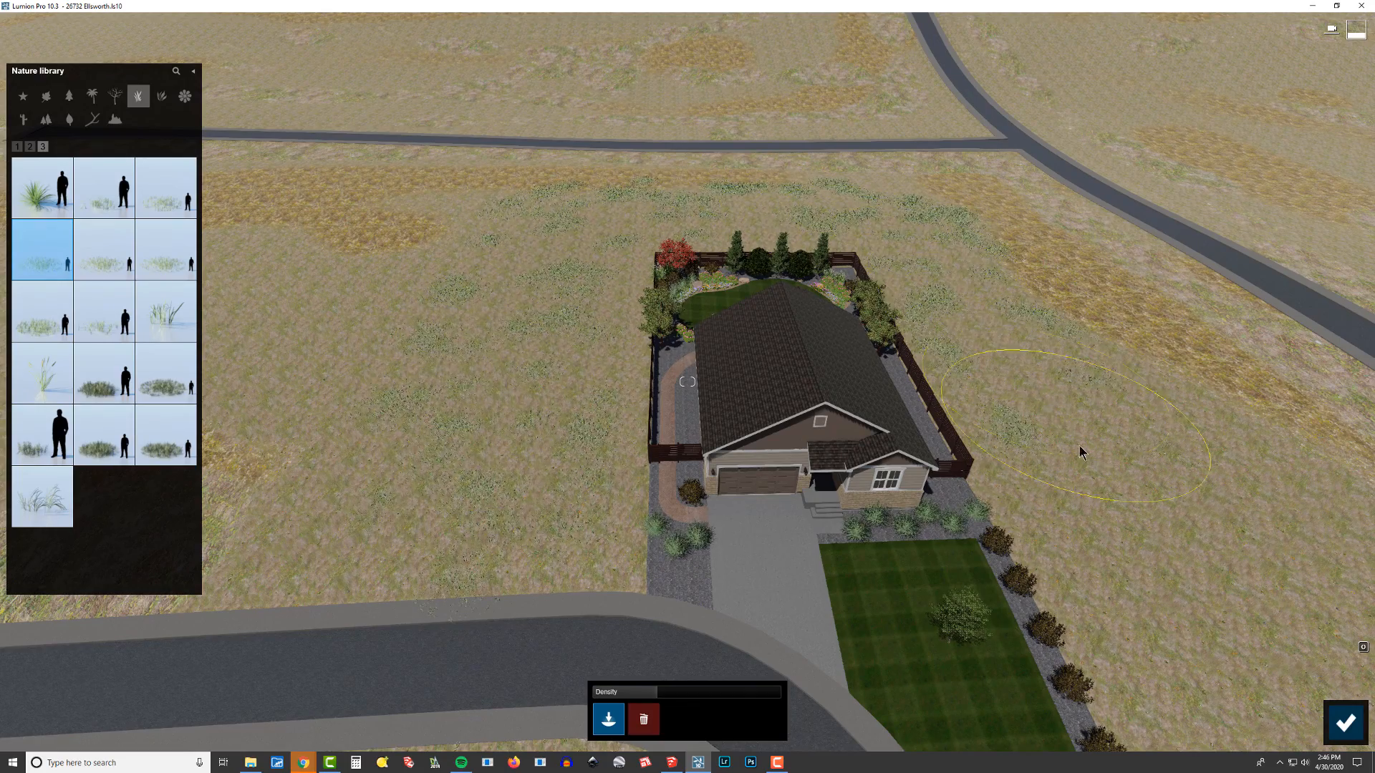
{"action": "right_click_drag", "start_coordinate": [1177, 580], "coordinate": [1048, 492]}
Step: Paint more grass patches in the field between the house and the road
{"action": "key", "text": "w"}
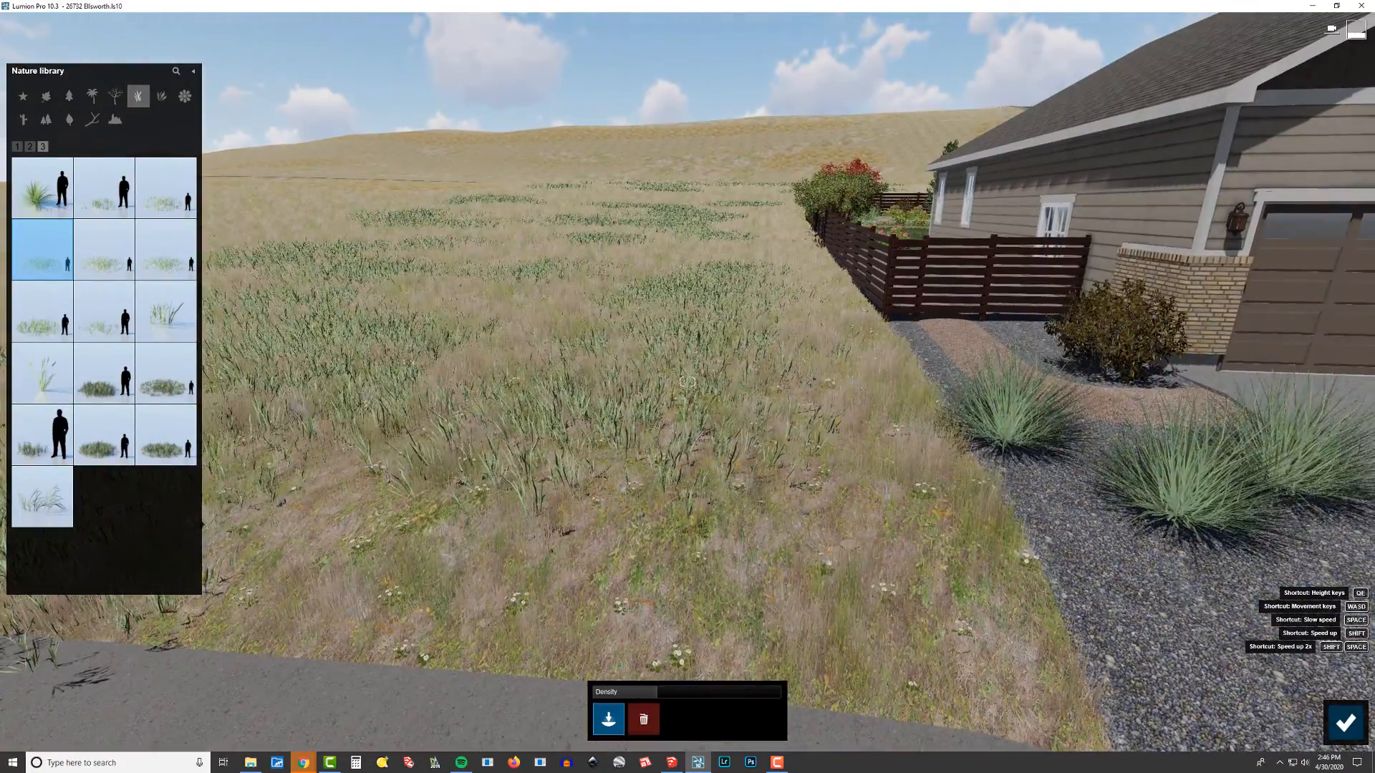
{"action": "key", "text": "s"}
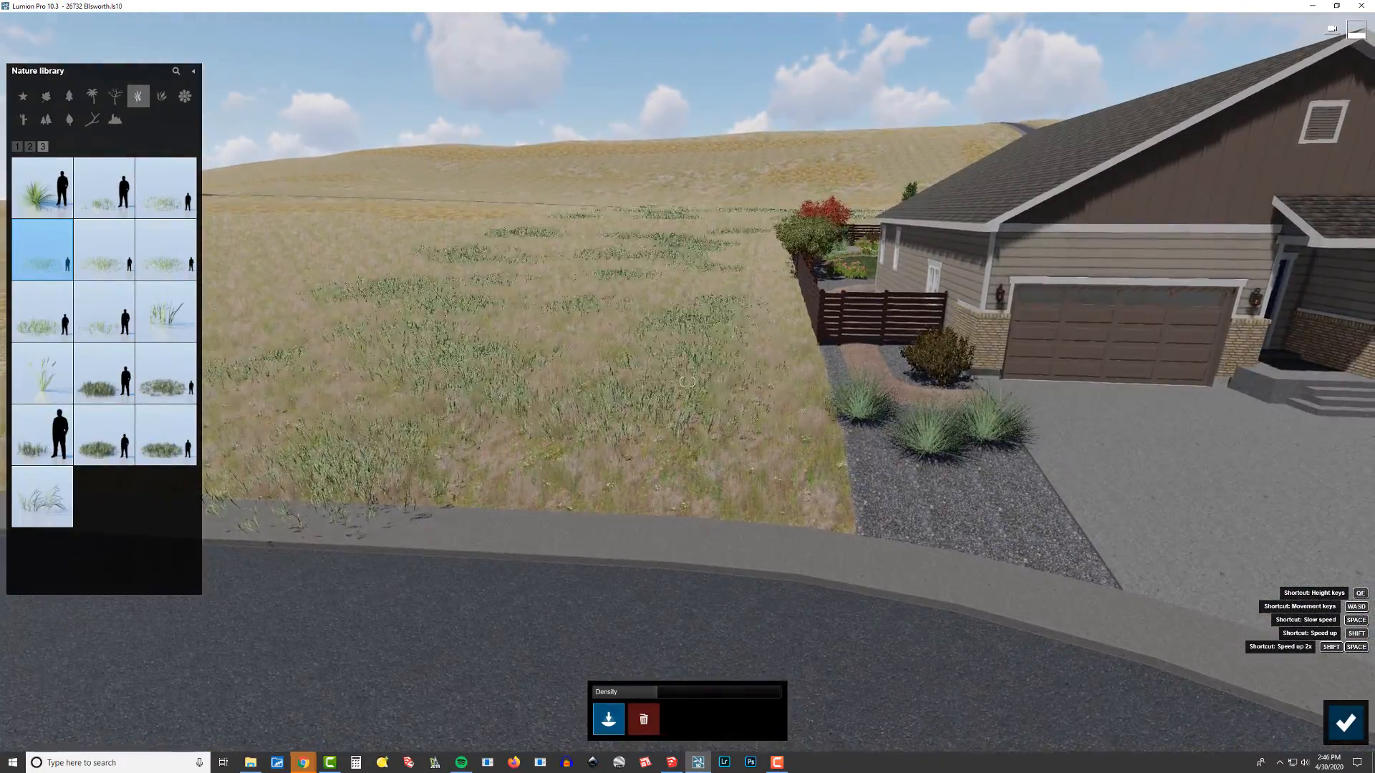
{"action": "key", "text": "e"}
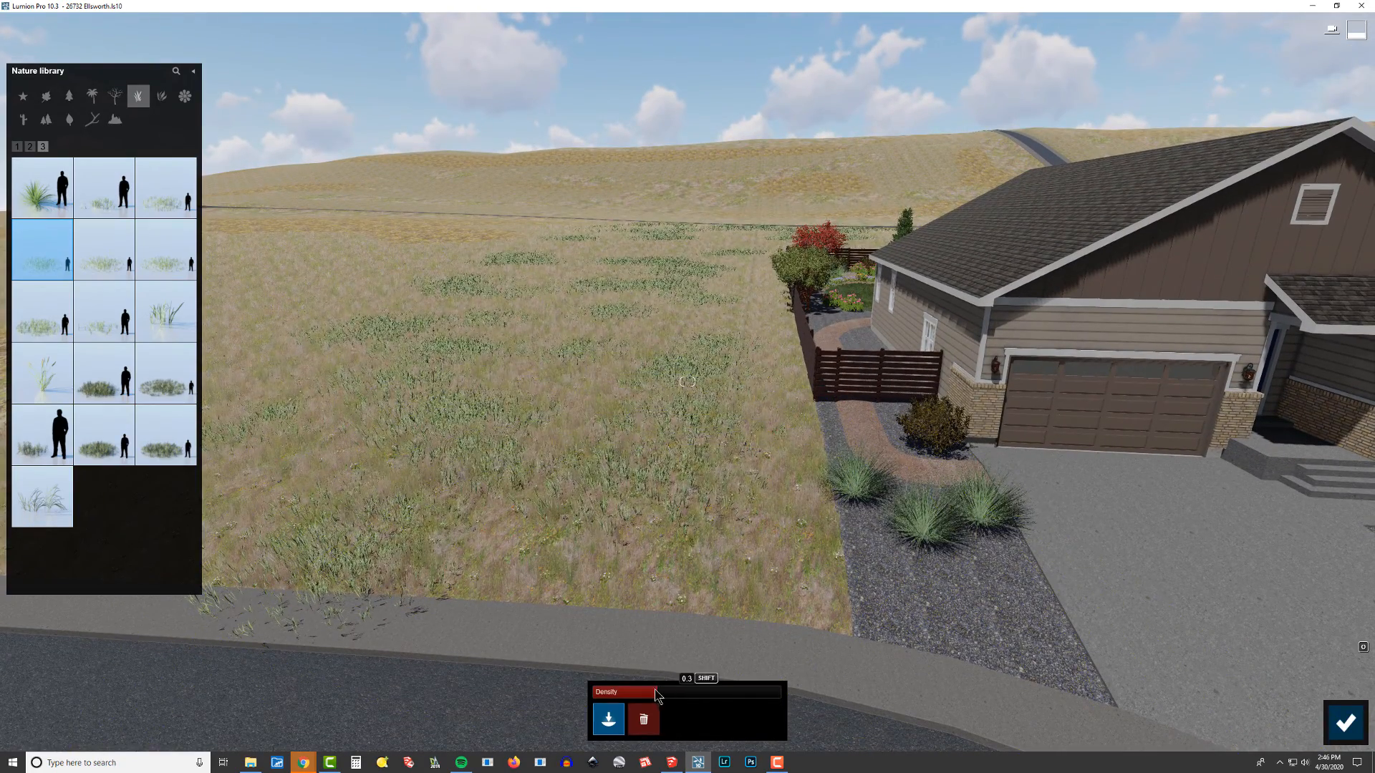
{"action": "left_click", "coordinate": [457, 517]}
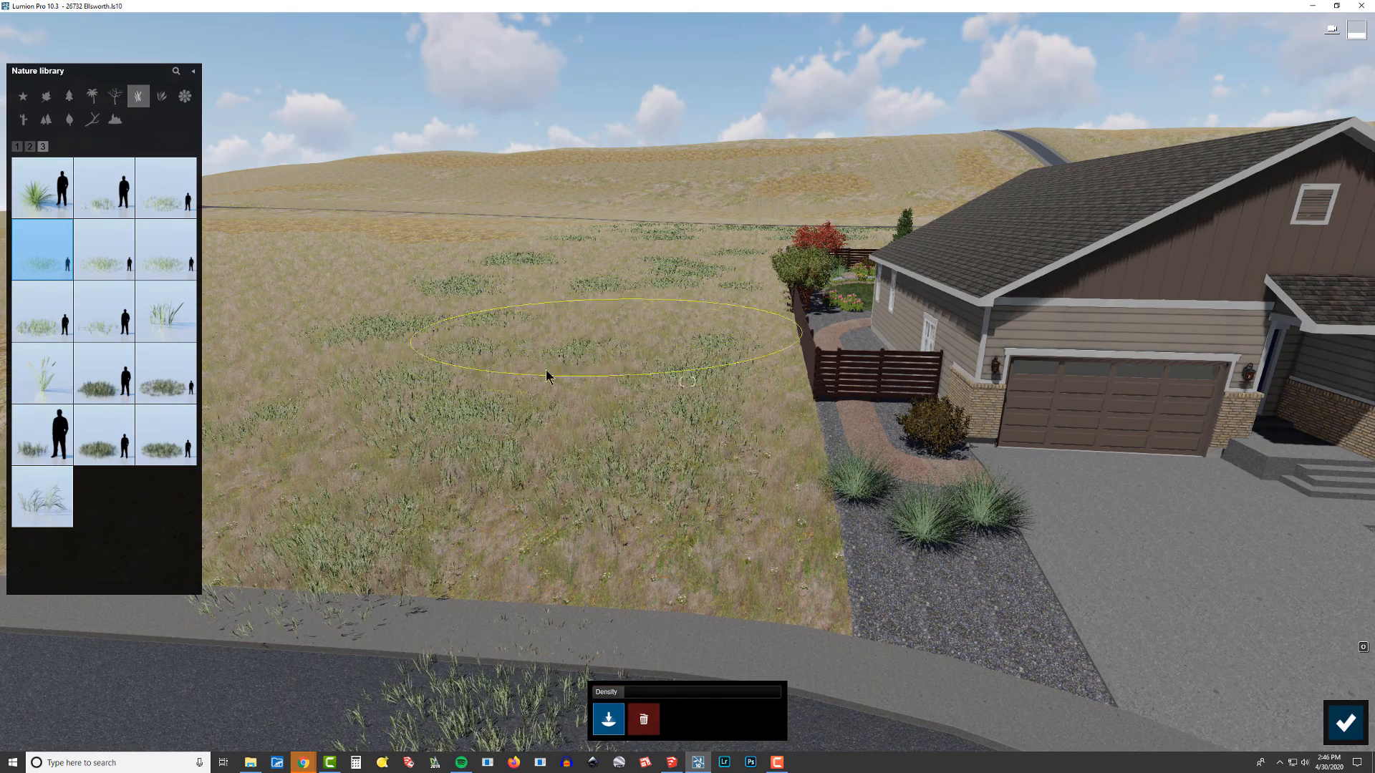
{"action": "left_click", "coordinate": [542, 463]}
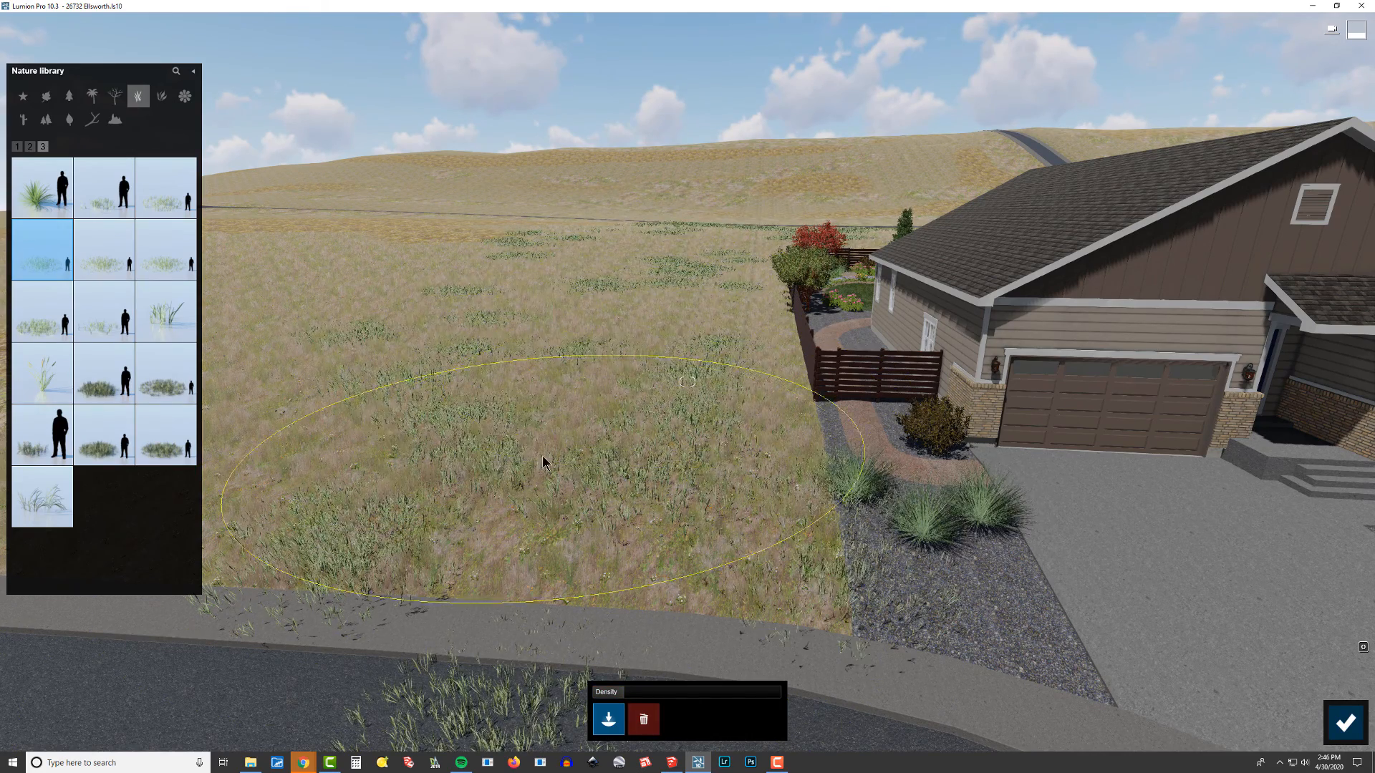
Step: Erase the painted grass near the road, then paint grass again along the road's edge
{"action": "left_click", "coordinate": [635, 724]}
{"action": "left_click", "coordinate": [496, 647]}
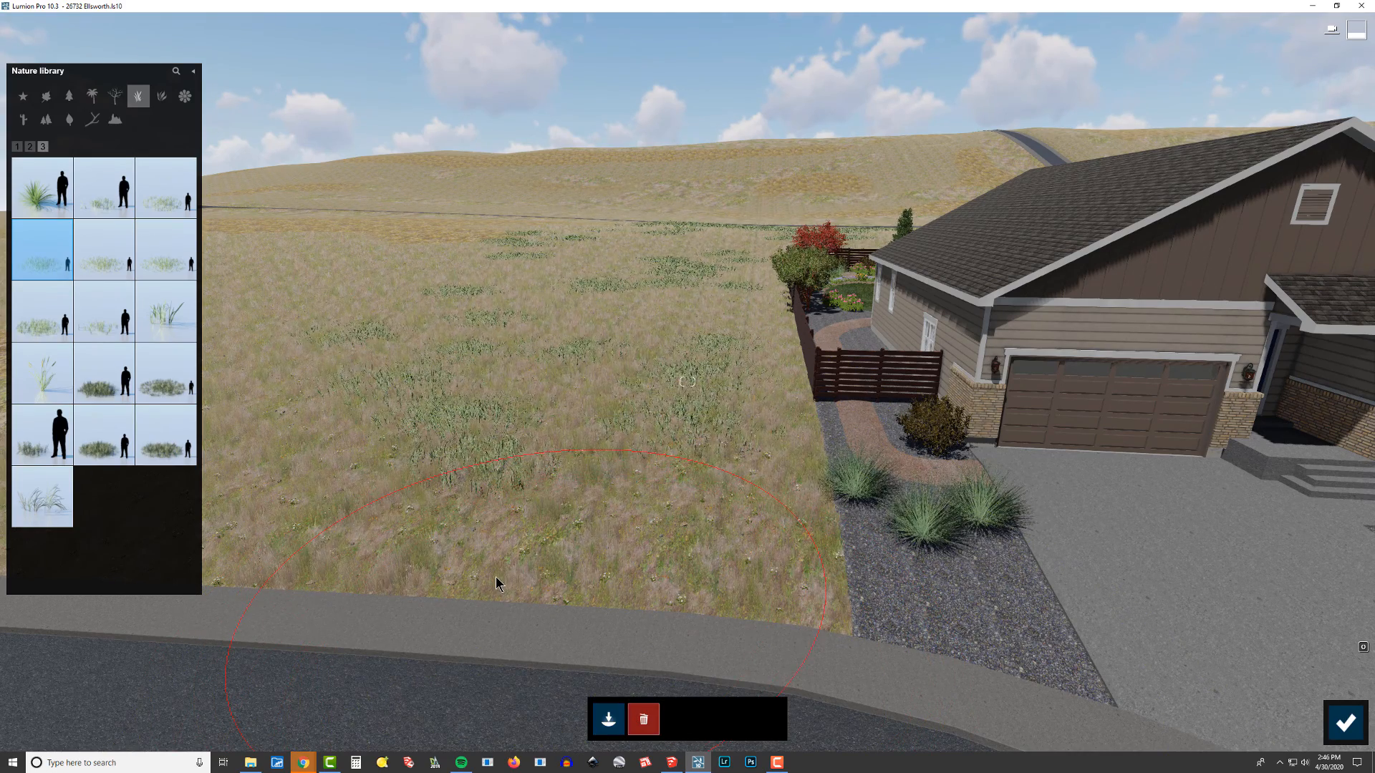
{"action": "left_click", "coordinate": [611, 721]}
{"action": "key", "text": "s"}
{"action": "mouse_move", "coordinate": [470, 558]}
{"action": "right_mouse_down"}
{"action": "mouse_move", "coordinate": [472, 619]}
{"action": "mouse_move", "coordinate": [480, 566]}
{"action": "mouse_move", "coordinate": [571, 695]}
{"action": "right_mouse_up"}
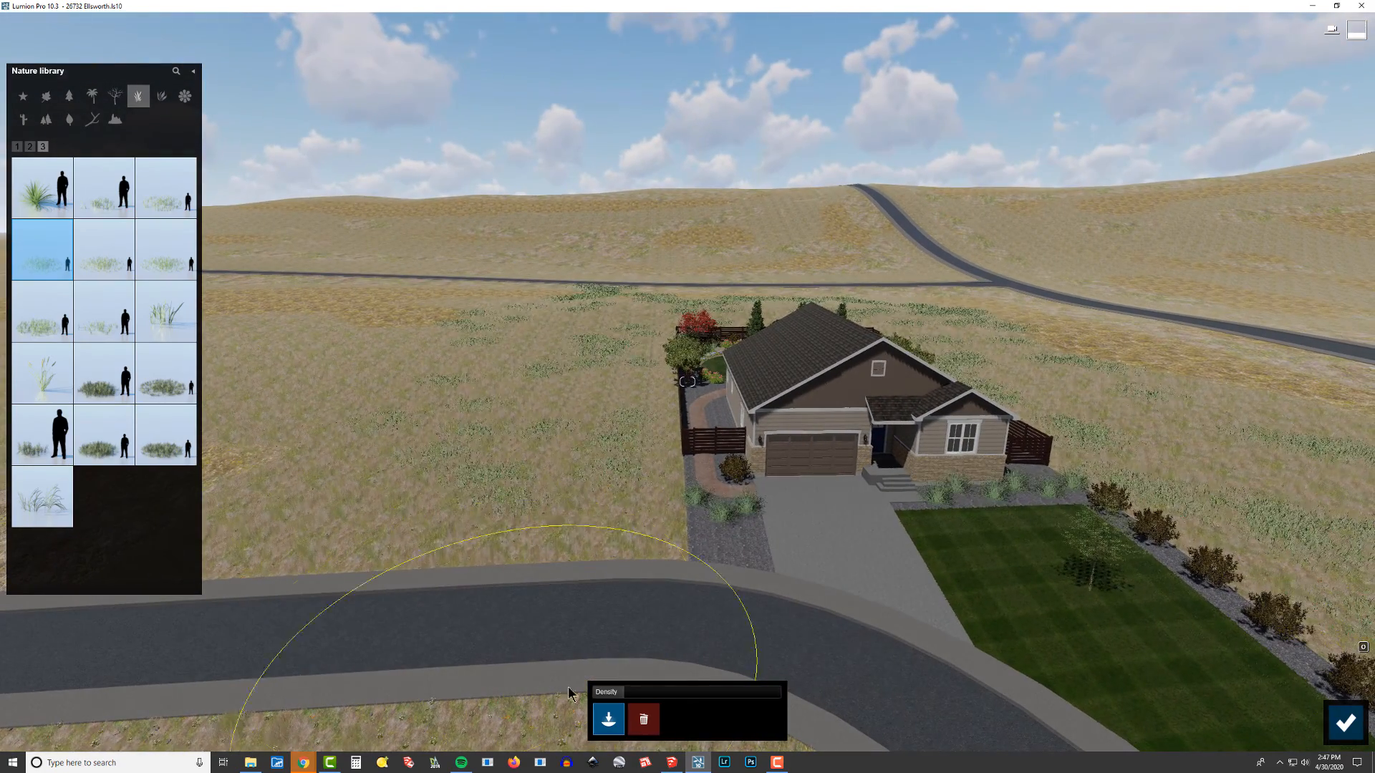
{"action": "left_click", "coordinate": [541, 512]}
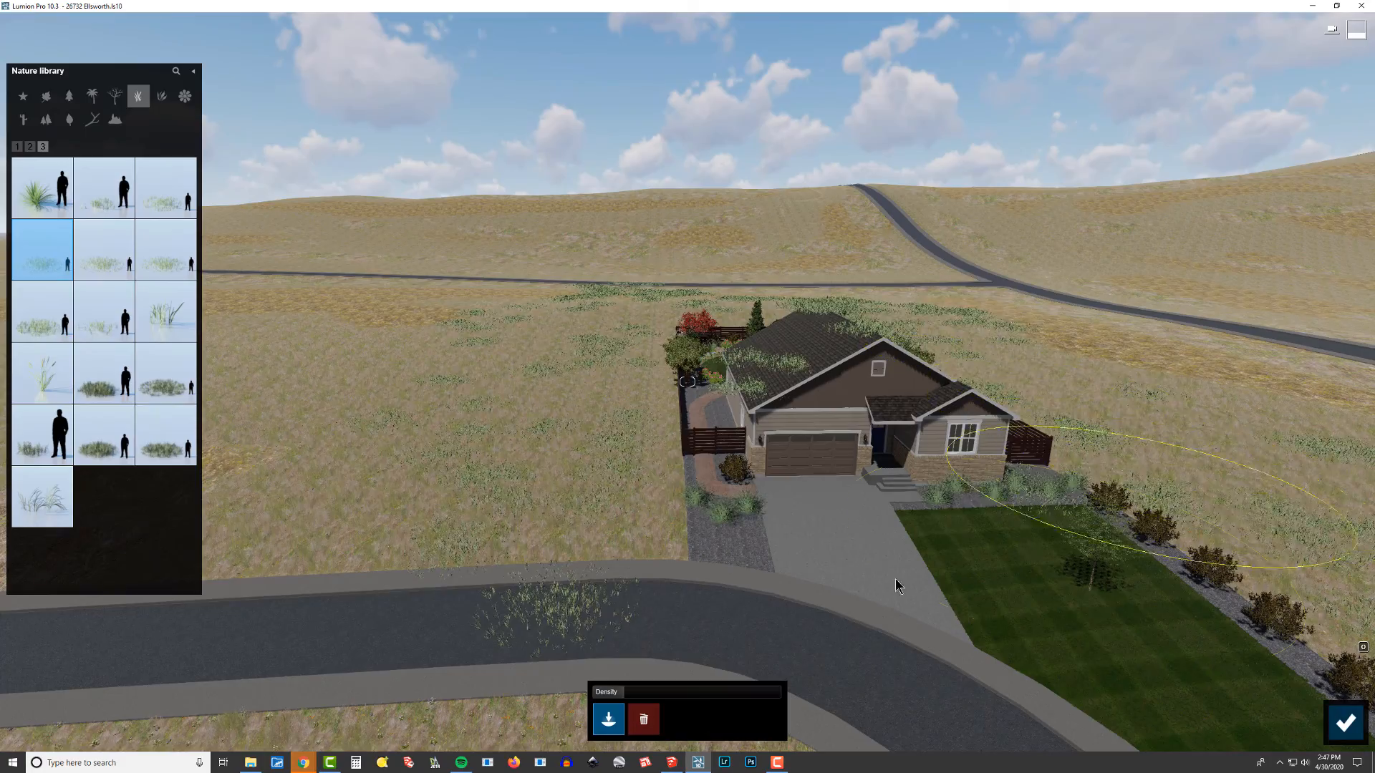
Step: Paint more grass with the brush in the open field beside the house's backyard
{"action": "key", "text": "w"}
{"action": "right_click_drag", "start_coordinate": [895, 586], "coordinate": [929, 637]}
{"action": "key", "text": "s"}
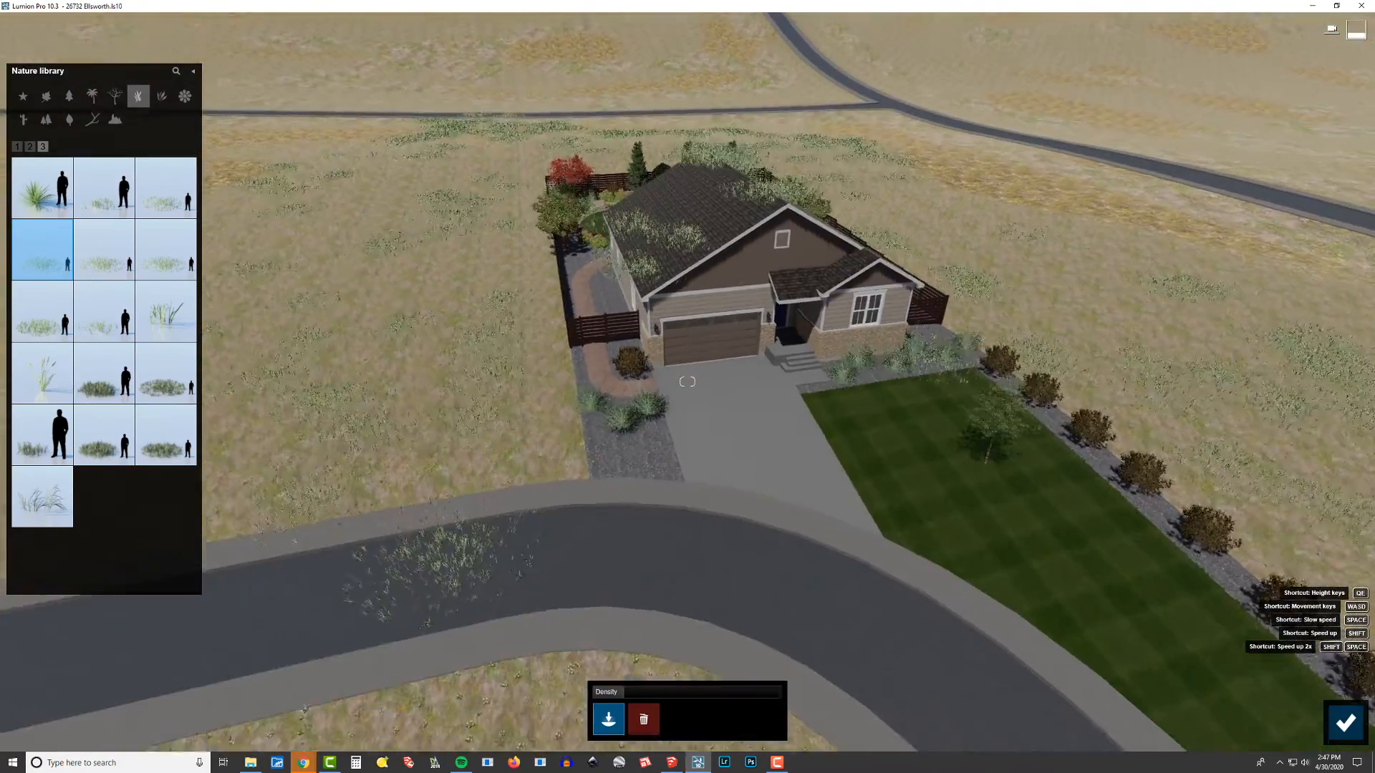
{"action": "right_click_drag", "start_coordinate": [749, 490], "coordinate": [746, 424]}
{"action": "left_click", "coordinate": [645, 720]}
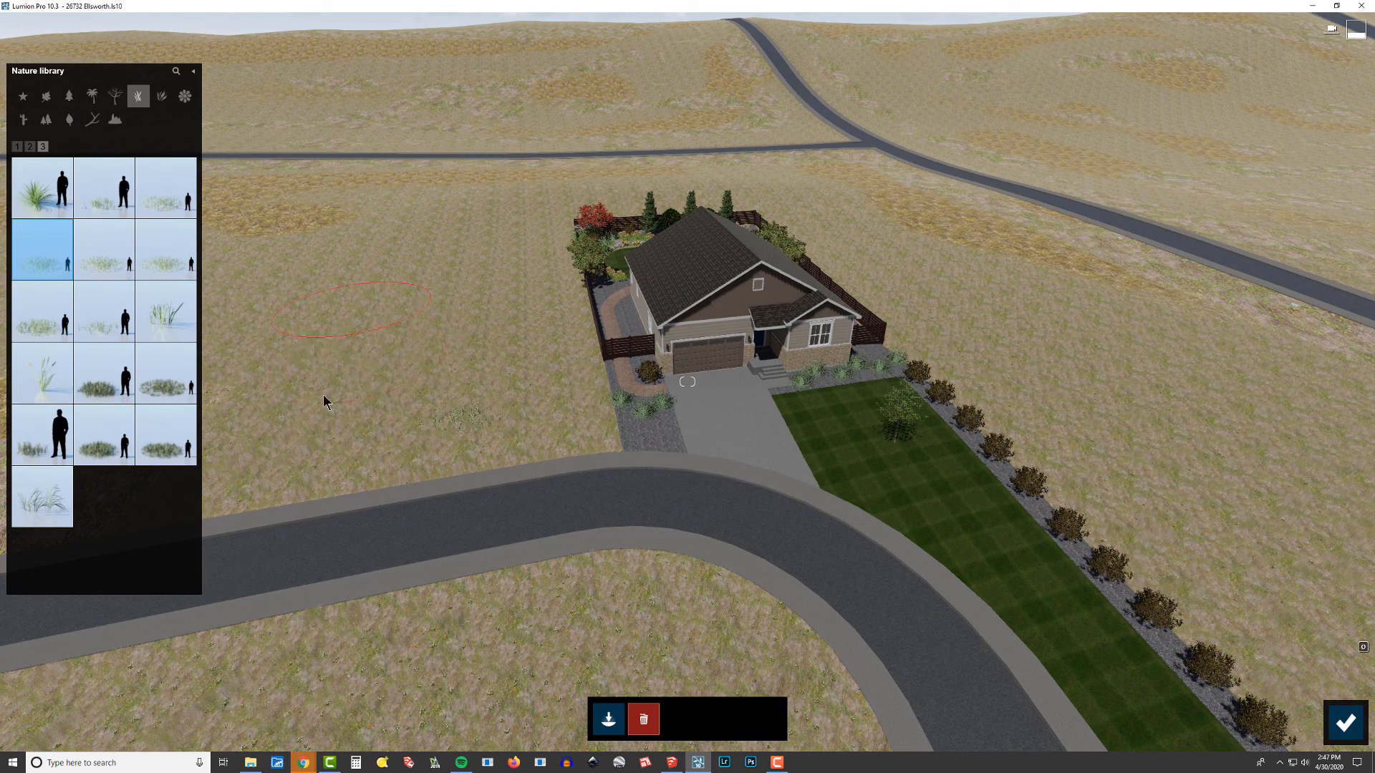
{"action": "right_click_drag", "start_coordinate": [698, 229], "coordinate": [505, 413]}
{"action": "key", "text": "w"}
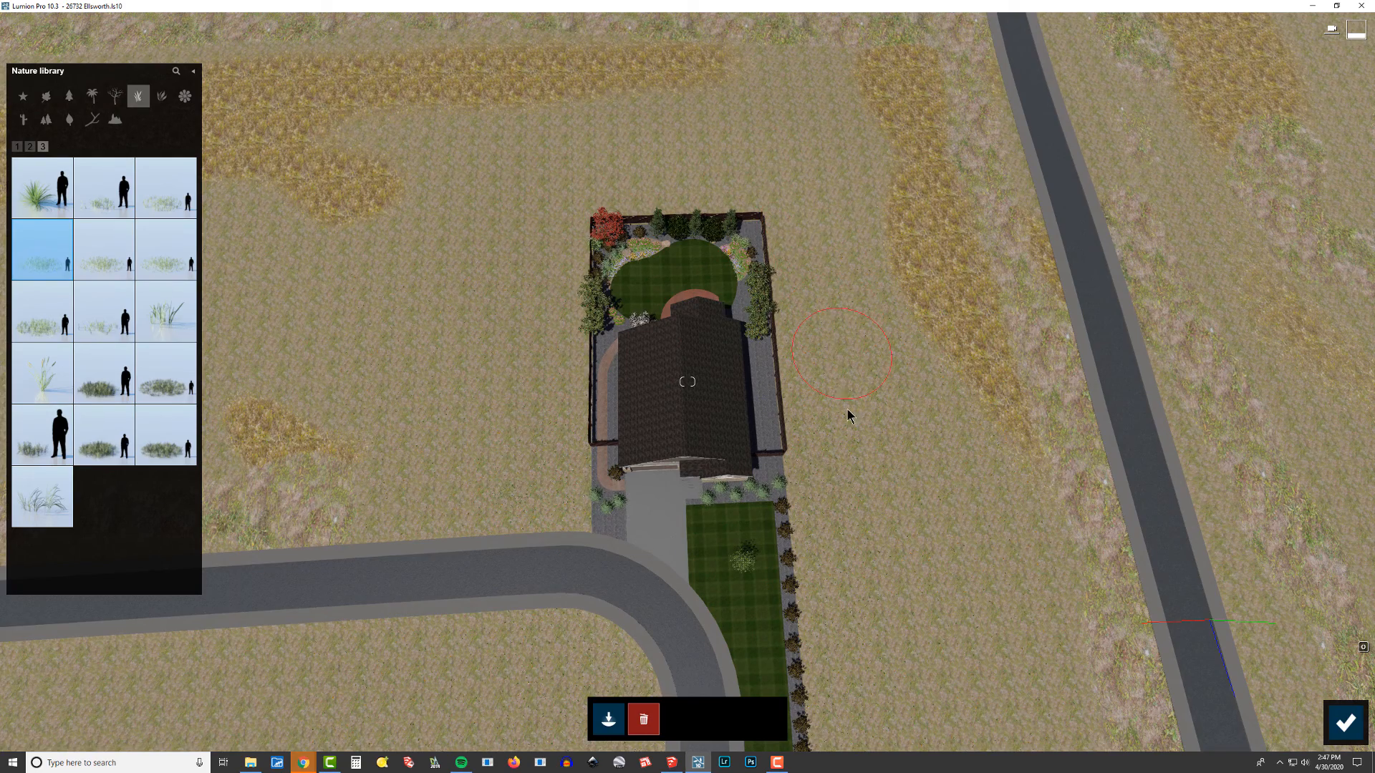
{"action": "scroll", "coordinate": [924, 535], "scroll_direction": "down", "scroll_amount": 2}
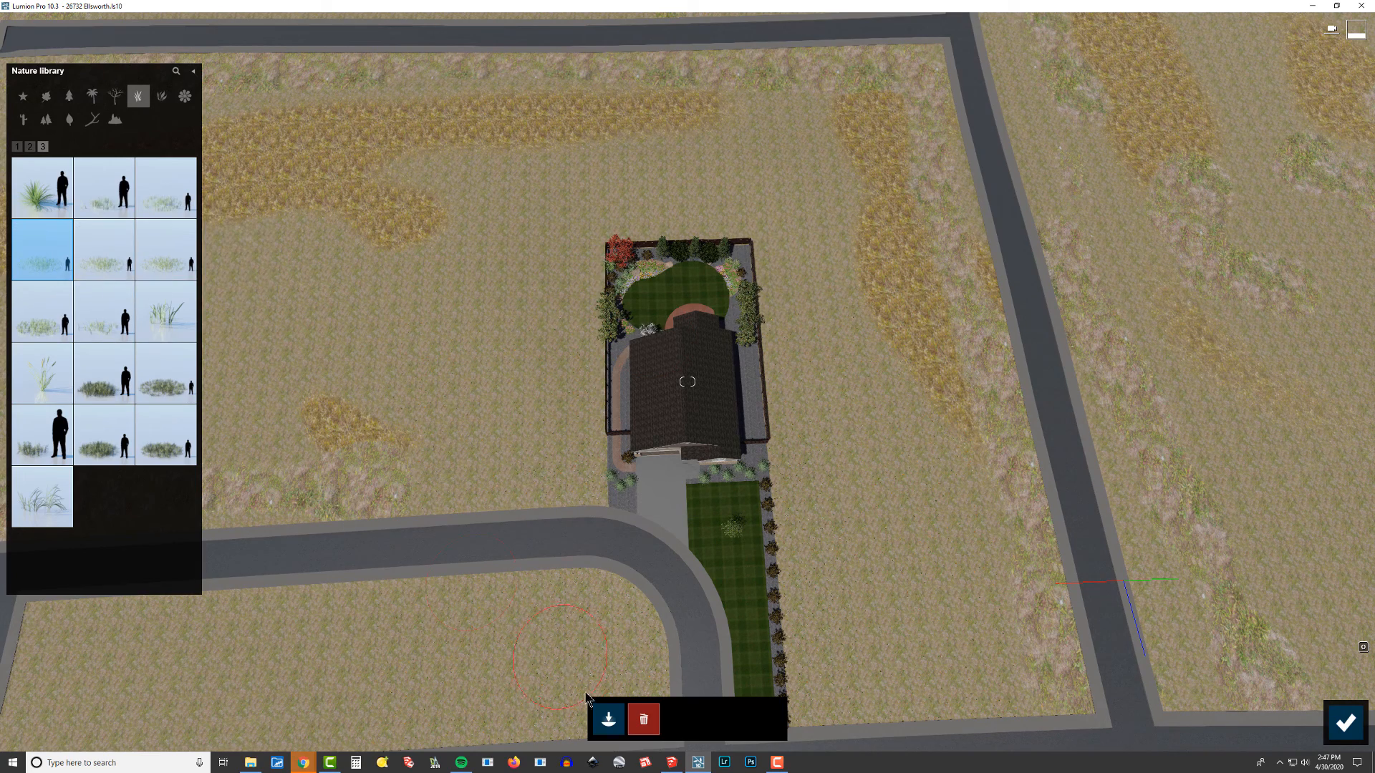
{"action": "left_click", "coordinate": [609, 705]}
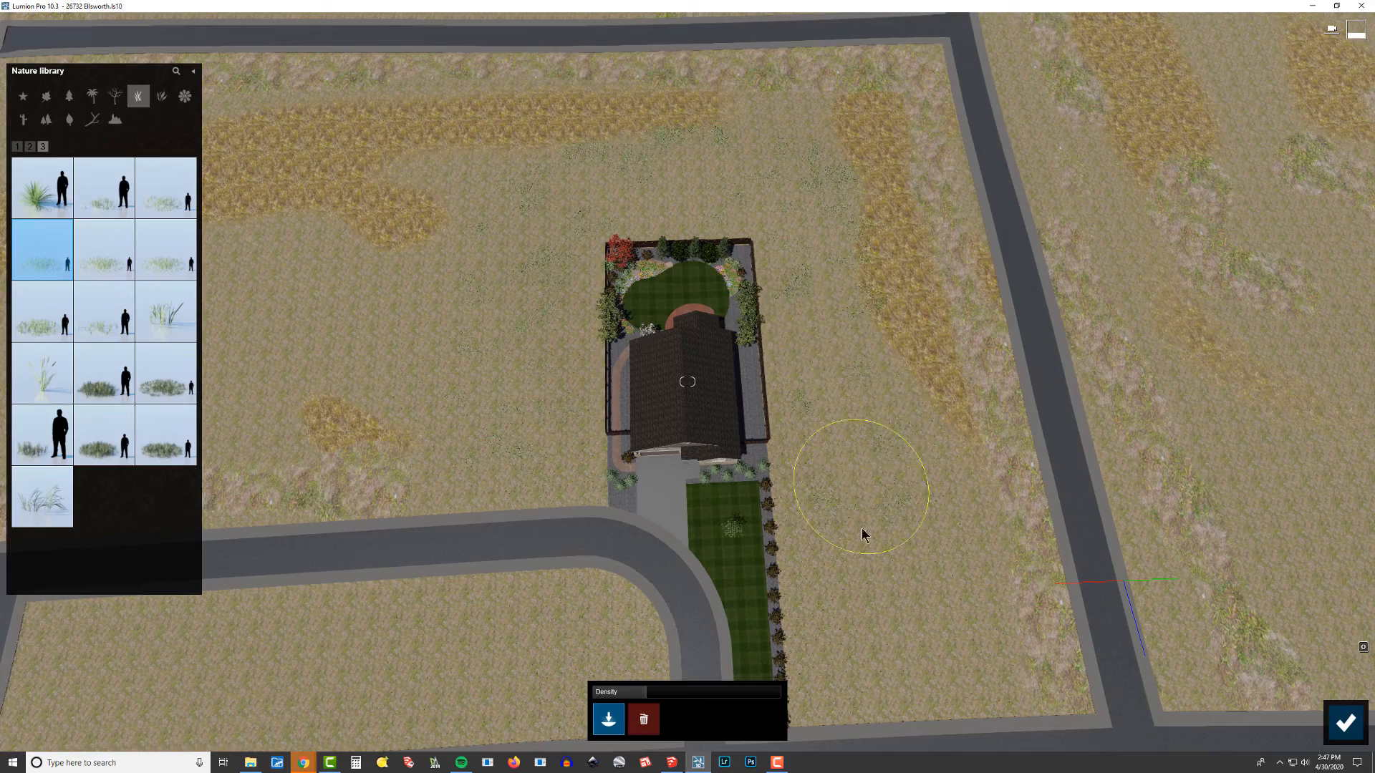
{"action": "right_click_drag", "start_coordinate": [878, 622], "coordinate": [823, 411]}
Step: Fly around the field and backyard to inspect the painted grass coverage
{"action": "key", "text": "w"}
{"action": "key", "text": "e"}
{"action": "key", "text": "e"}
{"action": "key", "text": "s"}
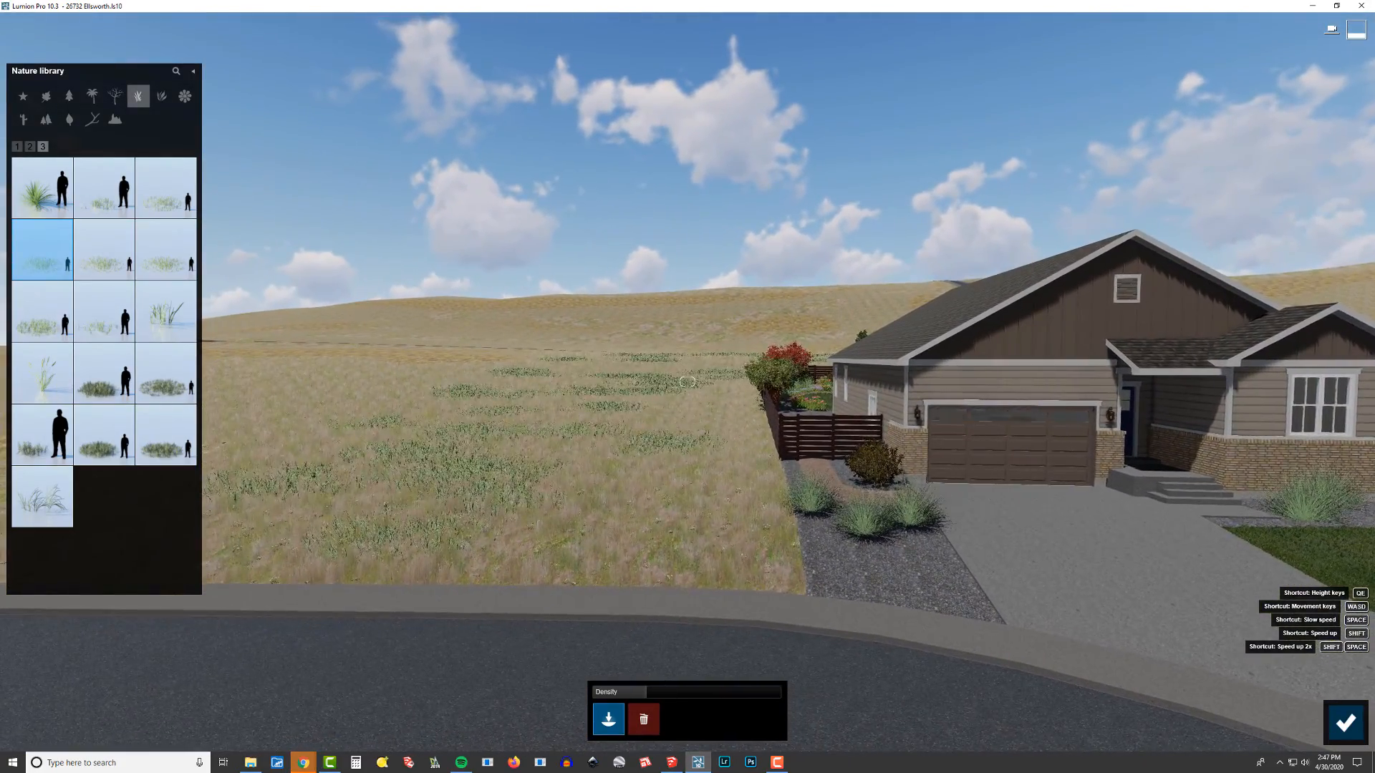
{"action": "key", "text": "a"}
{"action": "mouse_move", "coordinate": [688, 381]}
{"action": "right_mouse_down"}
{"action": "mouse_move", "coordinate": [802, 382]}
{"action": "mouse_move", "coordinate": [696, 379]}
{"action": "mouse_move", "coordinate": [773, 382]}
{"action": "mouse_move", "coordinate": [805, 401]}
{"action": "mouse_move", "coordinate": [579, 382]}
{"action": "mouse_move", "coordinate": [677, 381]}
{"action": "right_mouse_up"}
{"action": "key", "text": "a"}
{"action": "key", "text": "w"}
{"action": "key", "text": "w"}
{"action": "key", "text": "q"}
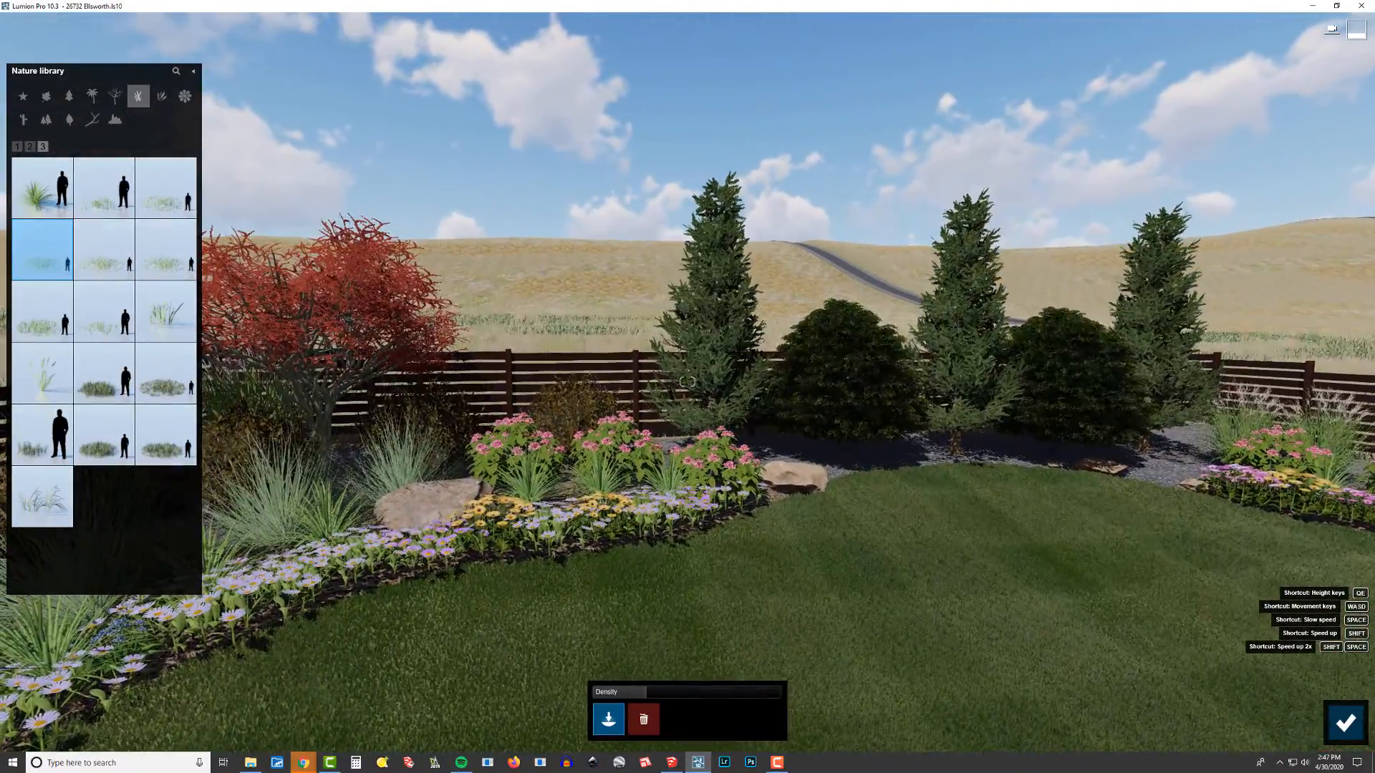
{"action": "key", "text": "q"}
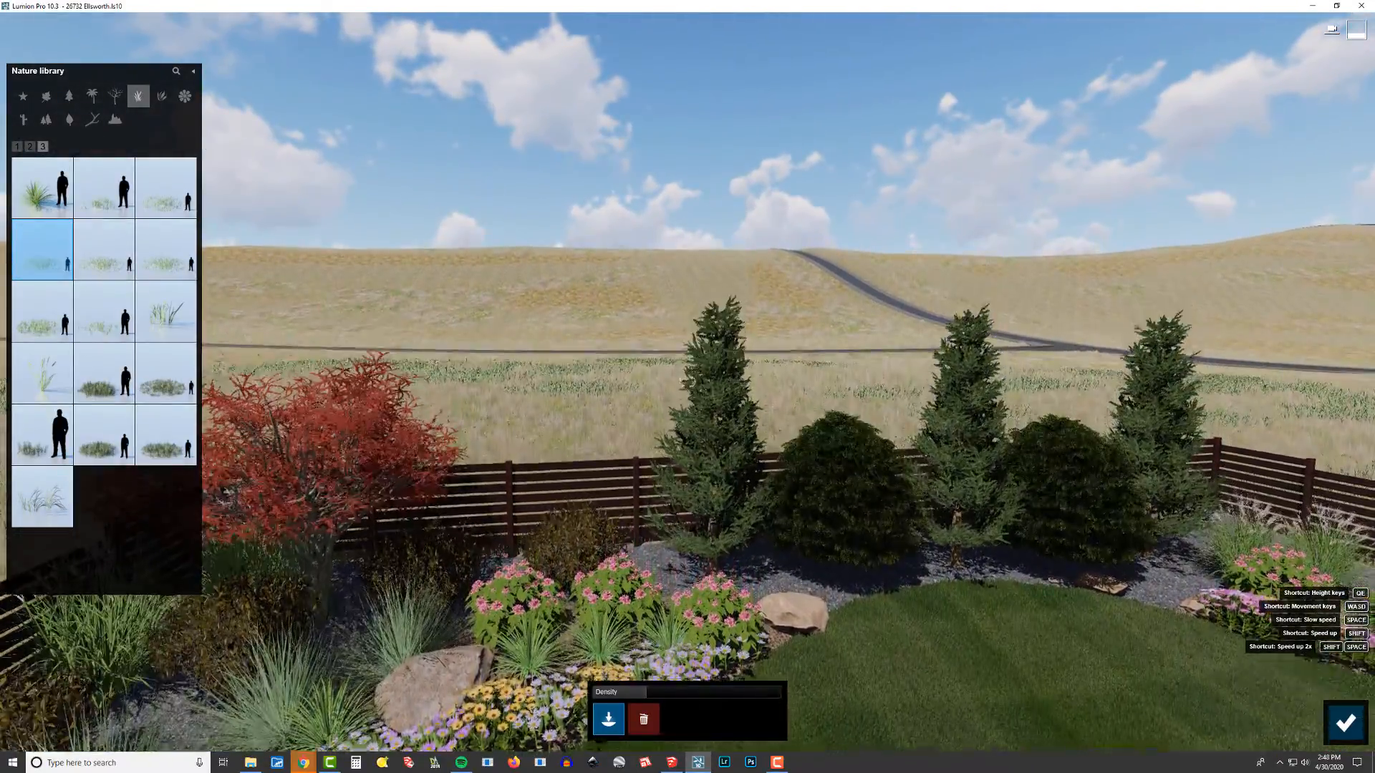
{"action": "key", "text": "q"}
{"action": "right_click_drag", "start_coordinate": [732, 506], "coordinate": [732, 608]}
{"action": "key", "text": "s"}
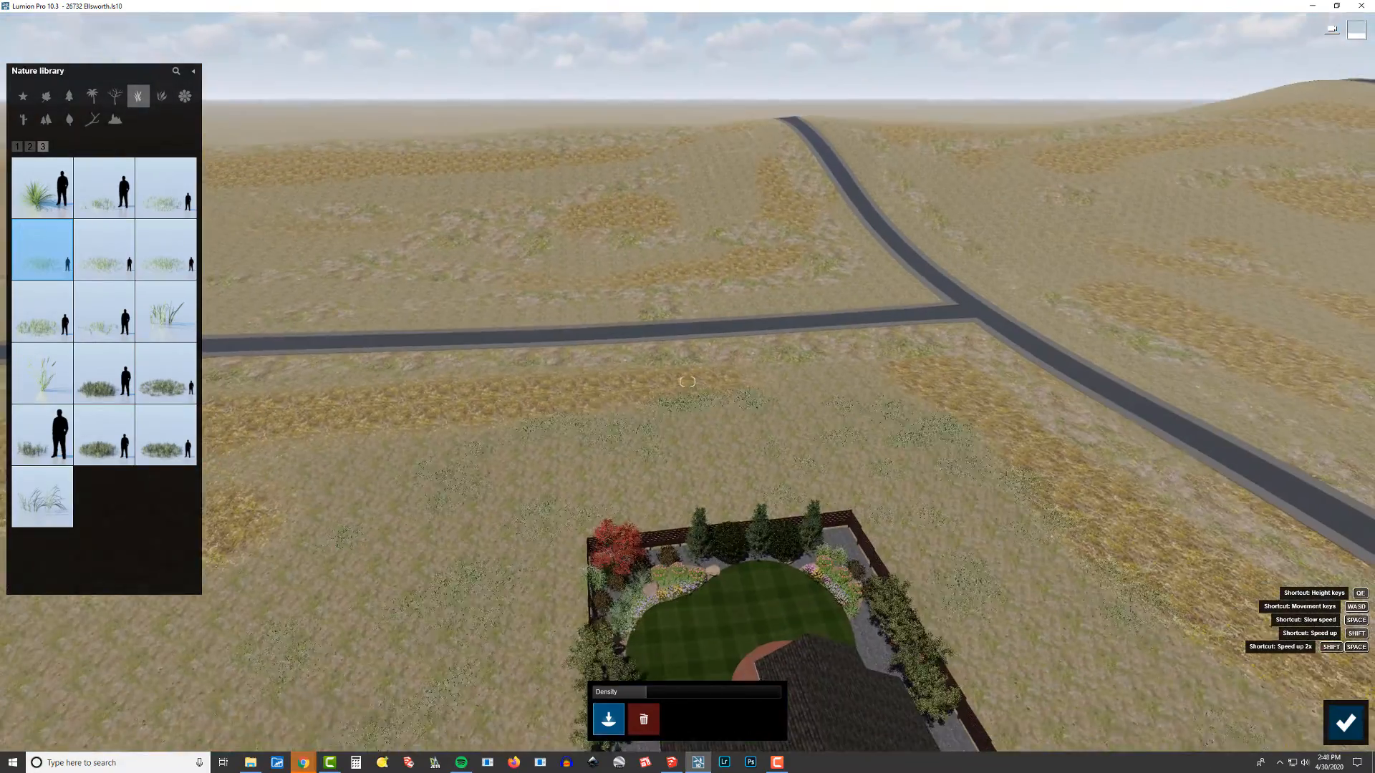
Step: Paint grass along both sides of the road in the field behind the house
{"action": "mouse_move", "coordinate": [314, 425]}
{"action": "left_mouse_down"}
{"action": "mouse_move", "coordinate": [743, 389]}
{"action": "mouse_move", "coordinate": [1007, 421]}
{"action": "mouse_move", "coordinate": [761, 422]}
{"action": "left_mouse_up"}
{"action": "scroll", "coordinate": [761, 422], "scroll_direction": "down", "scroll_amount": 3}
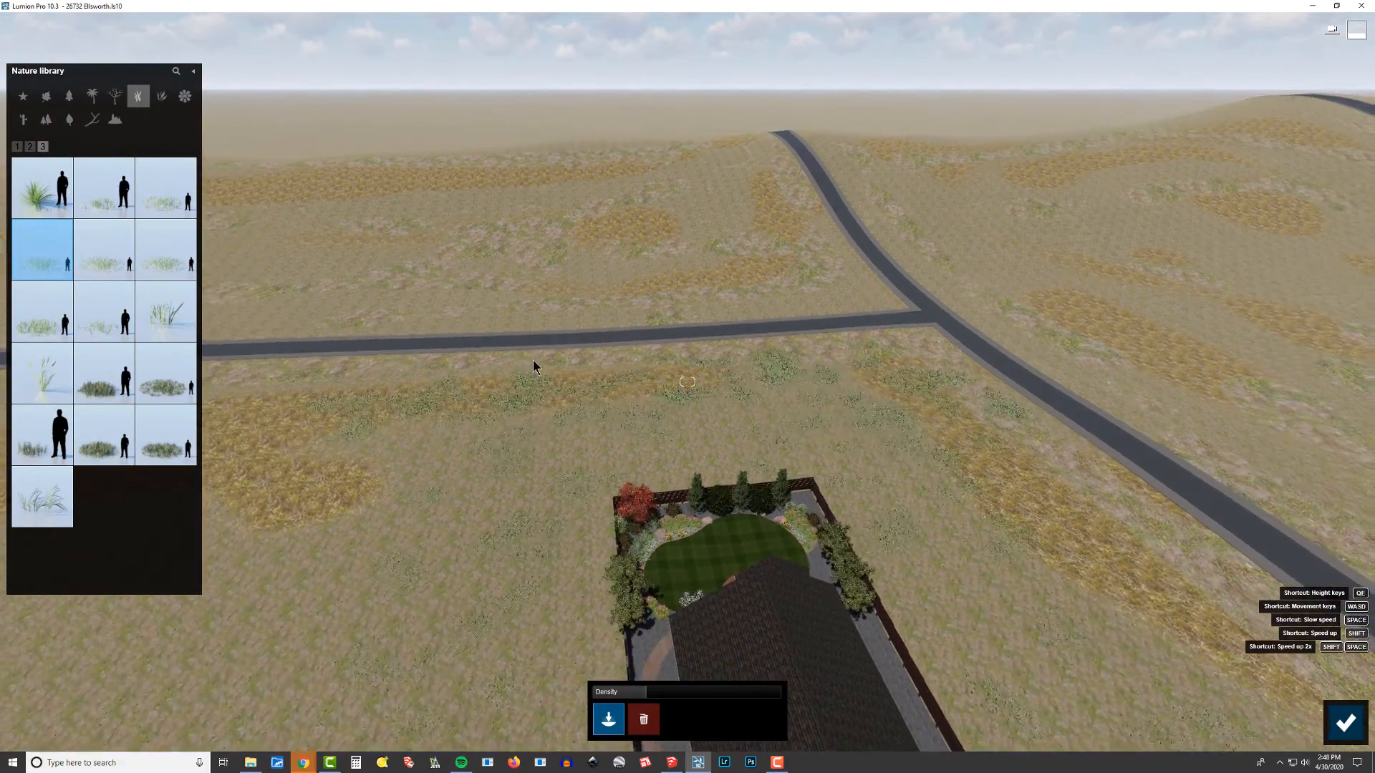
{"action": "mouse_move", "coordinate": [340, 322]}
{"action": "left_mouse_down"}
{"action": "mouse_move", "coordinate": [301, 324]}
{"action": "mouse_move", "coordinate": [580, 301]}
{"action": "mouse_move", "coordinate": [785, 310]}
{"action": "left_mouse_up"}
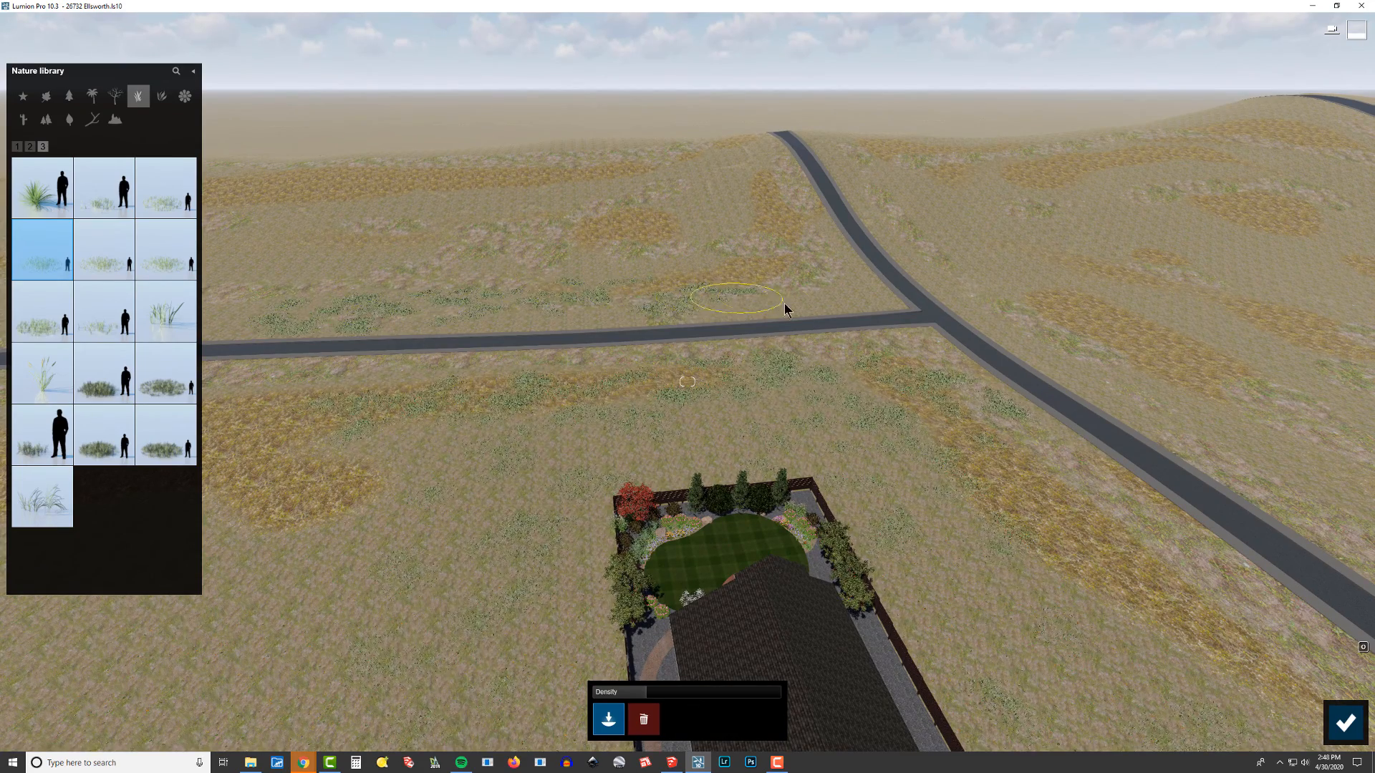
Step: Paint more grass patches across the field between the house and the far roads
{"action": "left_click_drag", "start_coordinate": [1031, 323], "coordinate": [1282, 474]}
{"action": "right_click_drag", "start_coordinate": [1282, 474], "coordinate": [742, 582]}
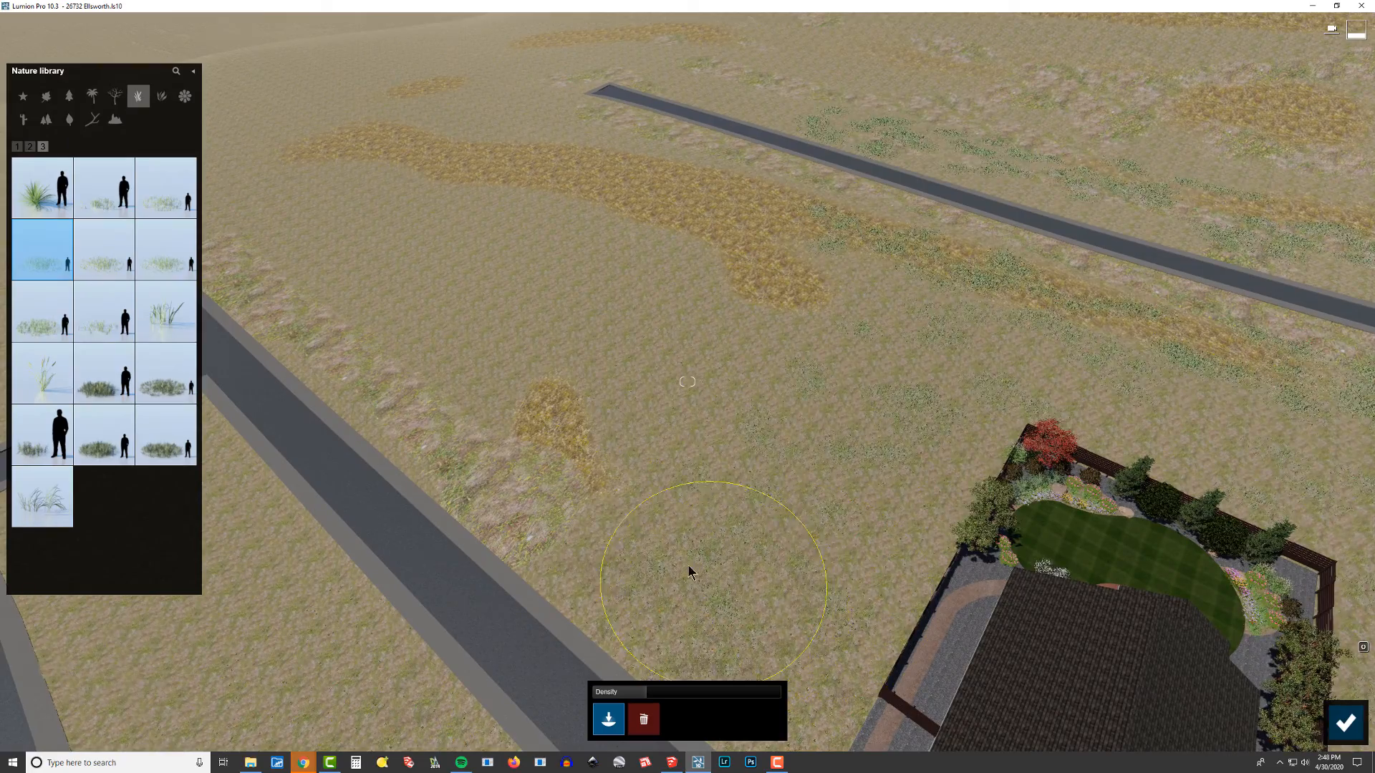
{"action": "mouse_move", "coordinate": [644, 537]}
{"action": "left_mouse_down"}
{"action": "mouse_move", "coordinate": [544, 393]}
{"action": "mouse_move", "coordinate": [609, 321]}
{"action": "mouse_move", "coordinate": [604, 338]}
{"action": "left_mouse_up"}
{"action": "right_click_drag", "start_coordinate": [603, 339], "coordinate": [809, 455]}
{"action": "scroll", "coordinate": [605, 339], "scroll_direction": "down", "scroll_amount": 2}
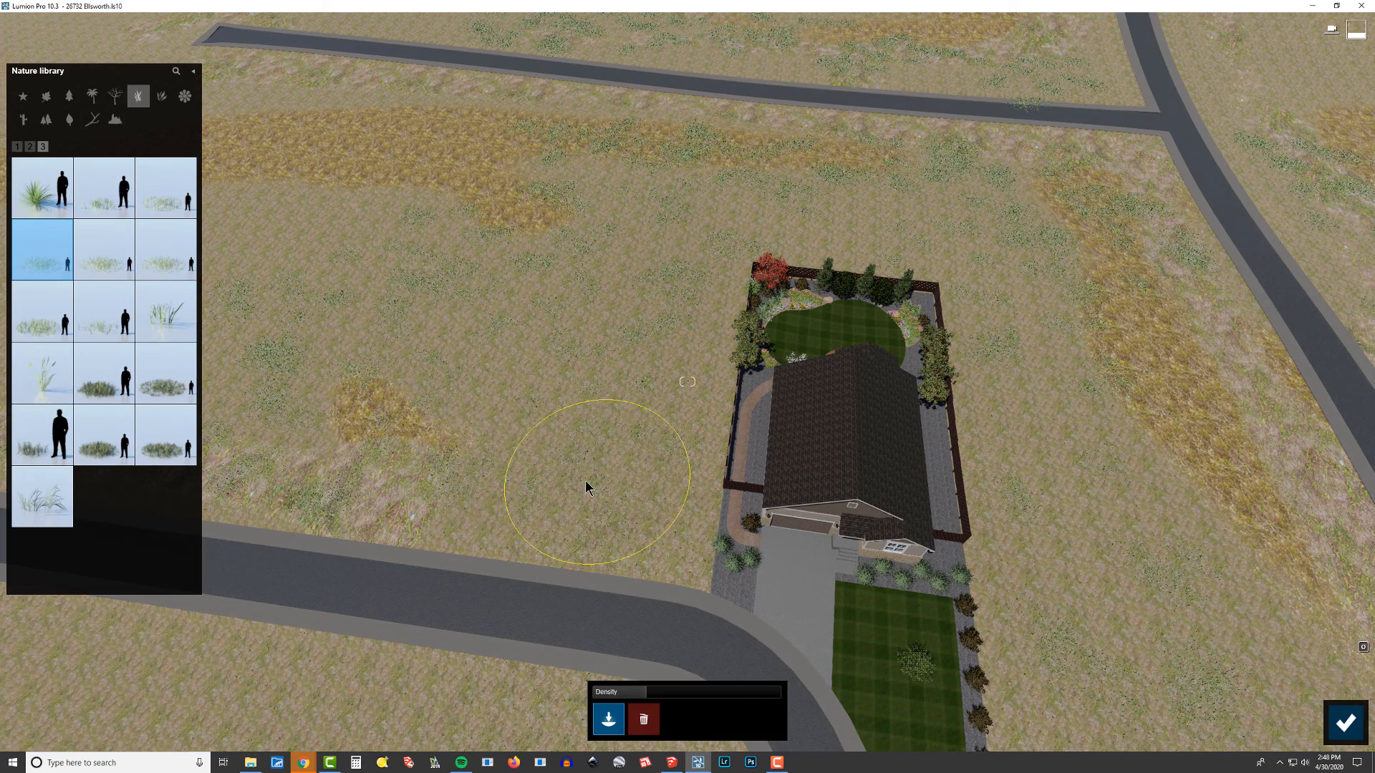
{"action": "mouse_move", "coordinate": [1059, 358]}
{"action": "right_mouse_down"}
{"action": "mouse_move", "coordinate": [870, 314]}
{"action": "mouse_move", "coordinate": [653, 611]}
{"action": "mouse_move", "coordinate": [654, 592]}
{"action": "right_mouse_up"}
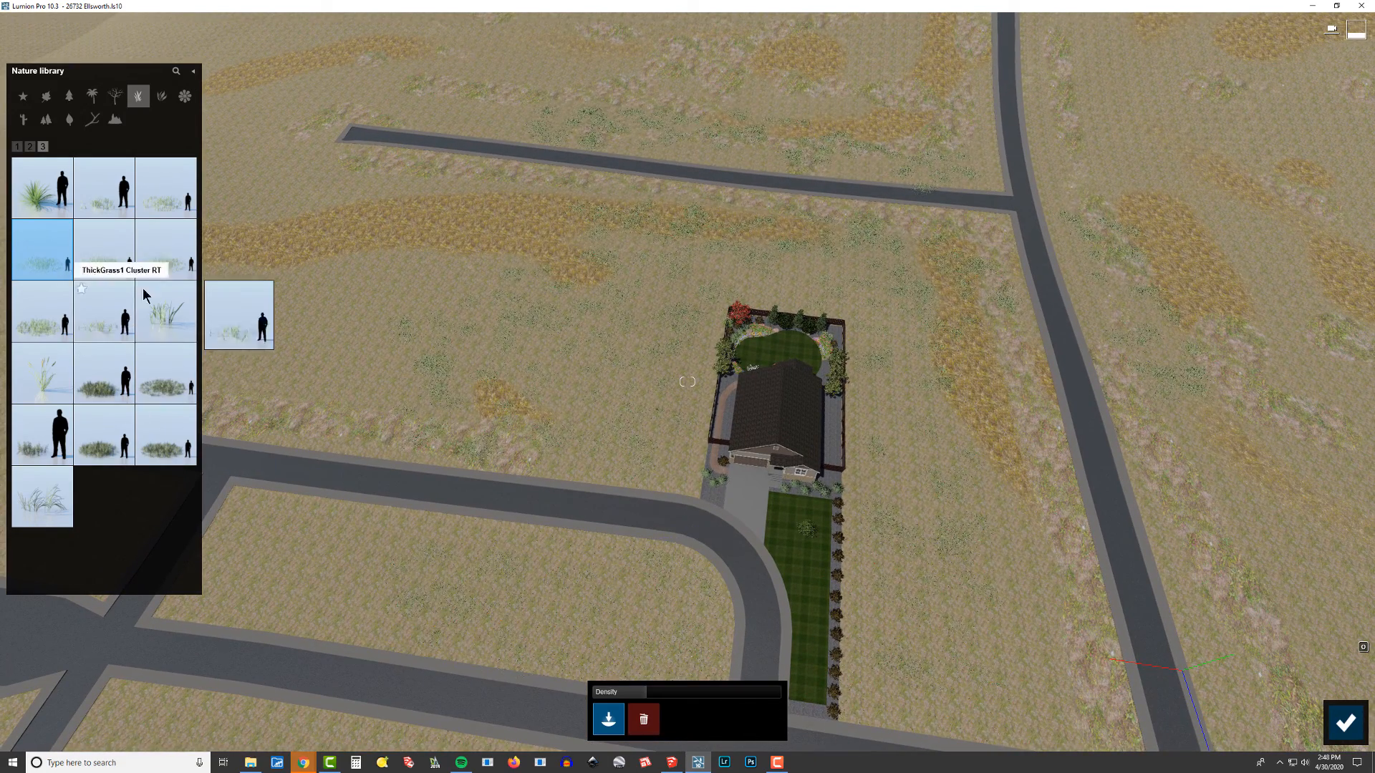
Step: Pick another grass from the library, paint a patch behind the house, and finish mass placement
{"action": "left_click", "coordinate": [161, 265]}
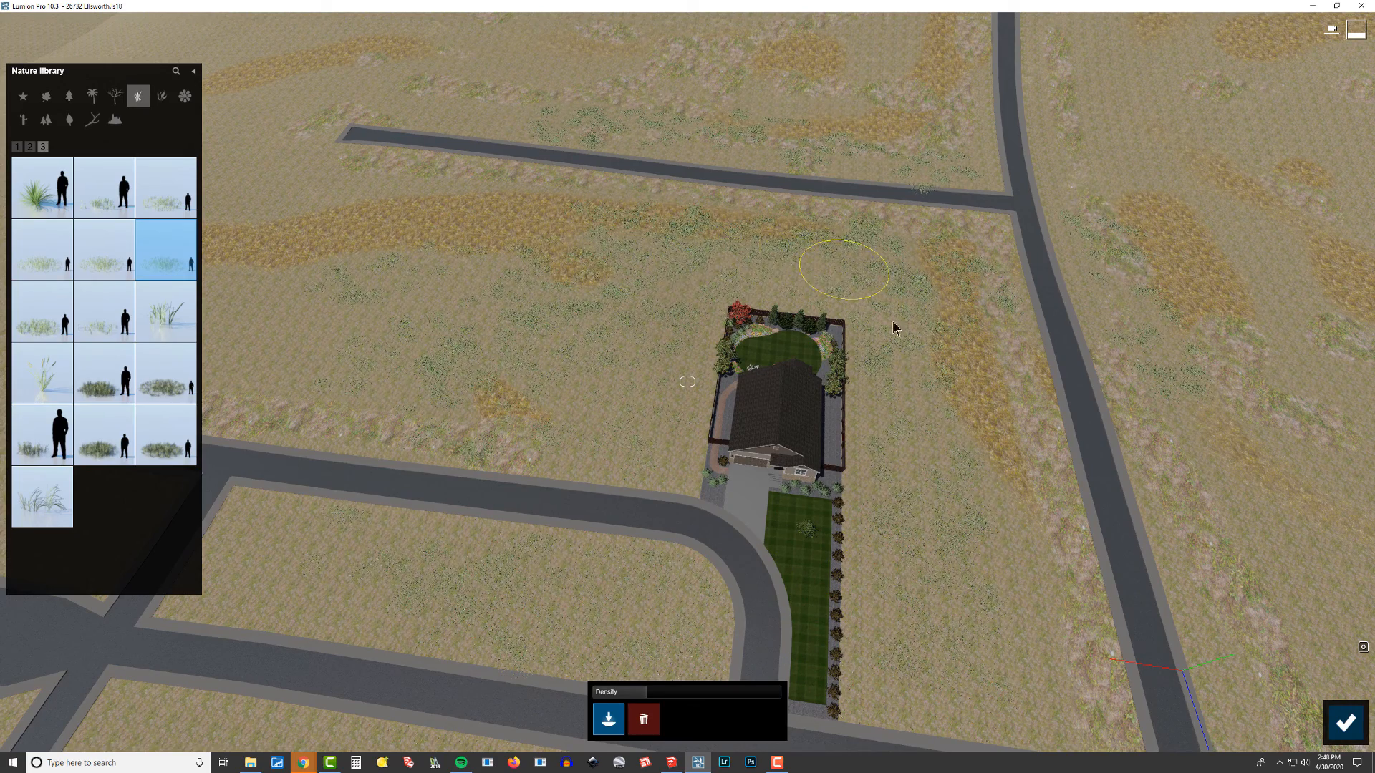
{"action": "mouse_move", "coordinate": [876, 521]}
{"action": "right_mouse_down"}
{"action": "mouse_move", "coordinate": [841, 548]}
{"action": "mouse_move", "coordinate": [884, 519]}
{"action": "mouse_move", "coordinate": [885, 425]}
{"action": "mouse_move", "coordinate": [874, 522]}
{"action": "right_mouse_up"}
{"action": "key", "text": "w"}
{"action": "key", "text": "e"}
{"action": "key", "text": "s"}
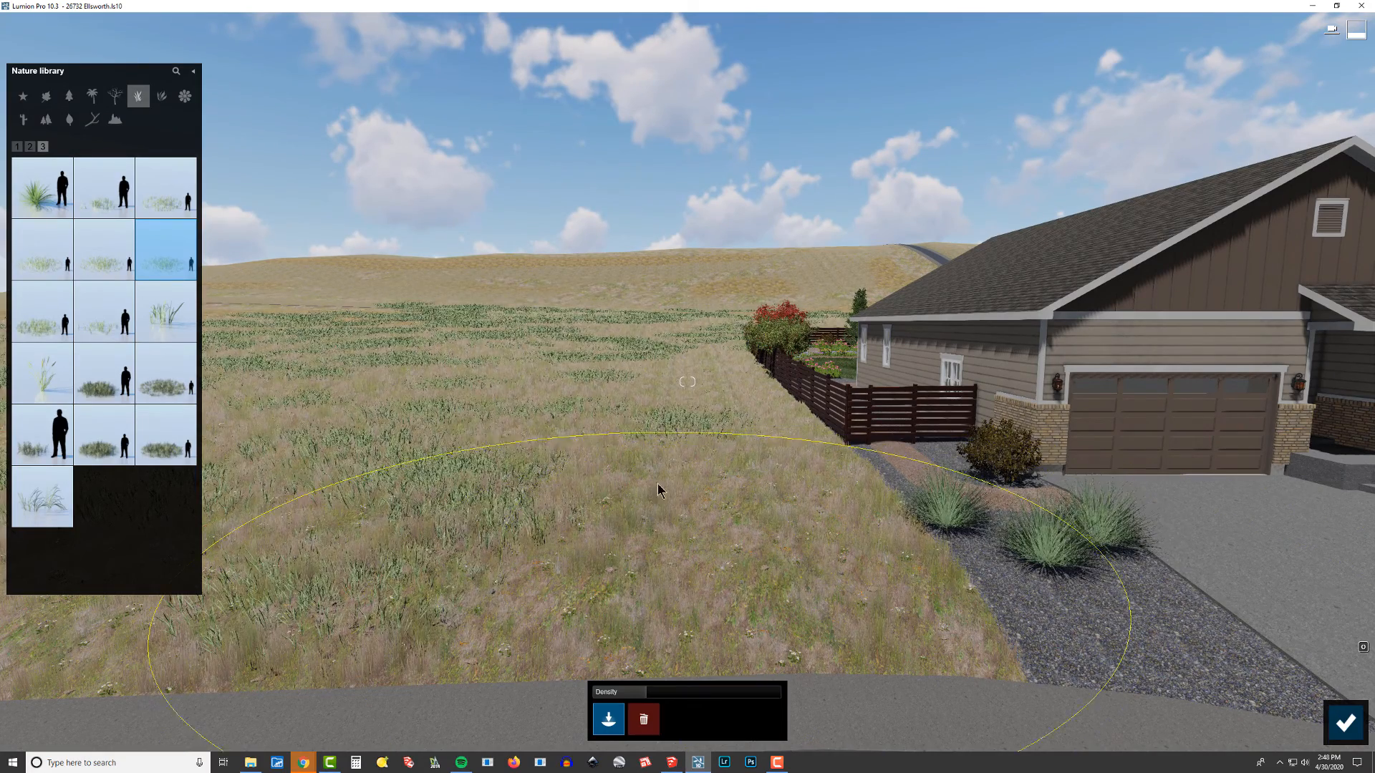
{"action": "left_click", "coordinate": [1347, 723]}
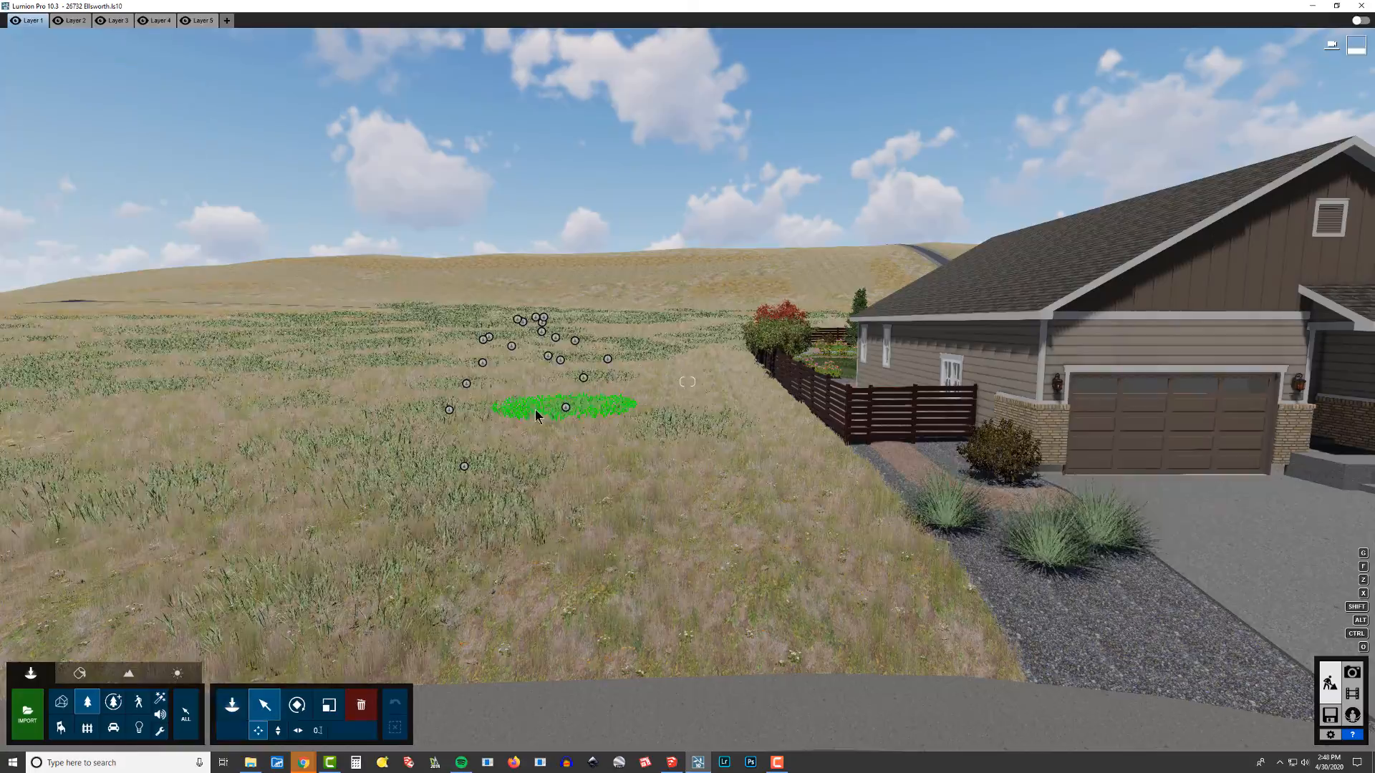
Step: Select a painted thick grass cluster, select all identical ones, and raise their green selection hue
{"action": "left_click", "coordinate": [566, 412]}
{"action": "right_click_drag", "start_coordinate": [565, 412], "coordinate": [544, 434]}
{"action": "key", "text": "w"}
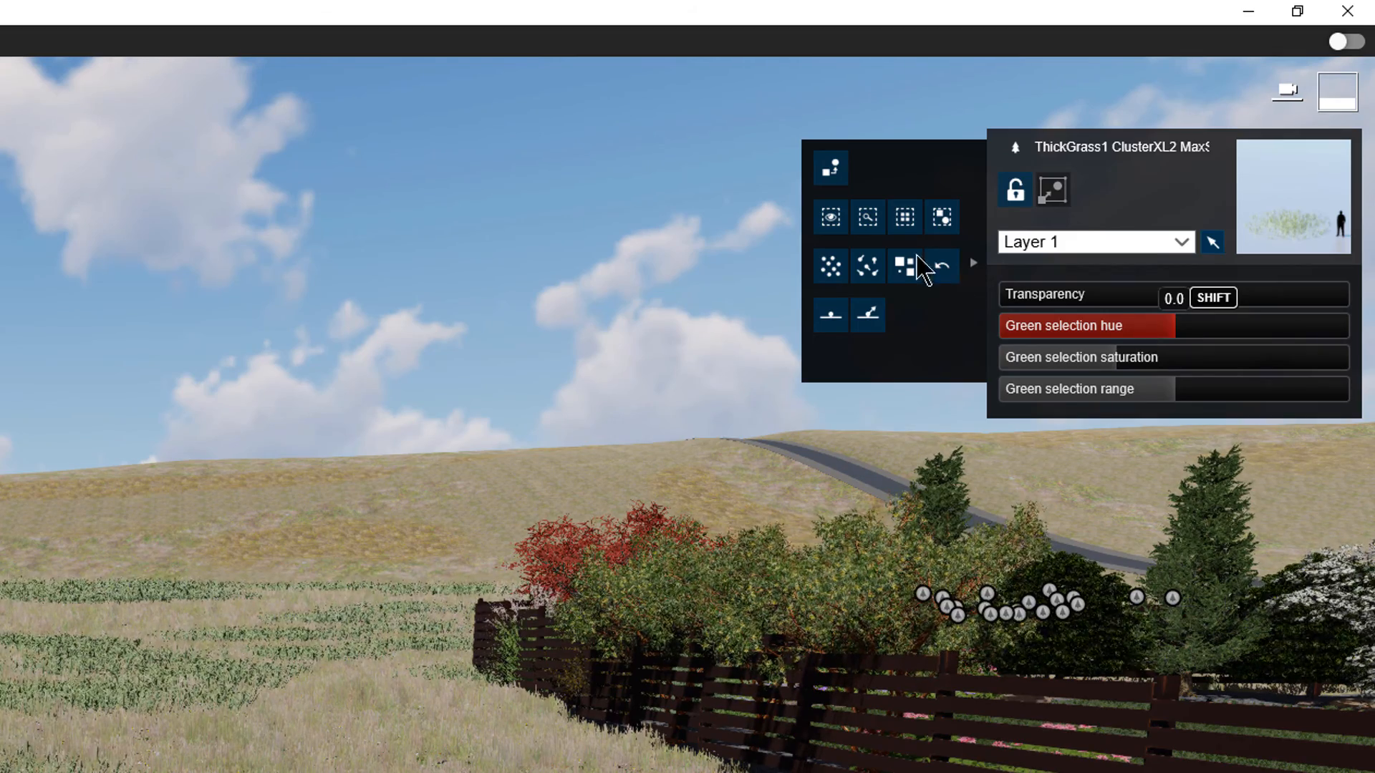
{"action": "left_click", "coordinate": [906, 219]}
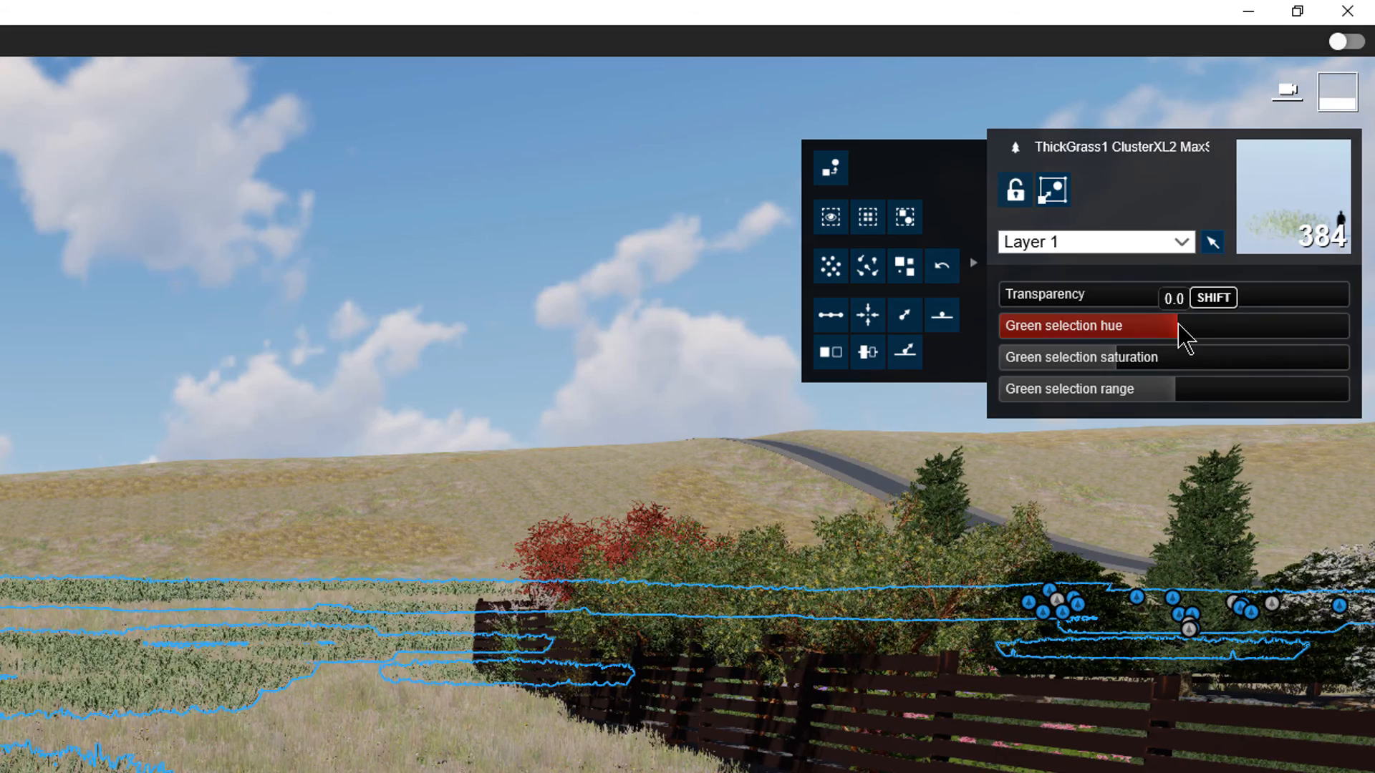
{"action": "left_click_drag", "start_coordinate": [1179, 328], "coordinate": [1206, 352]}
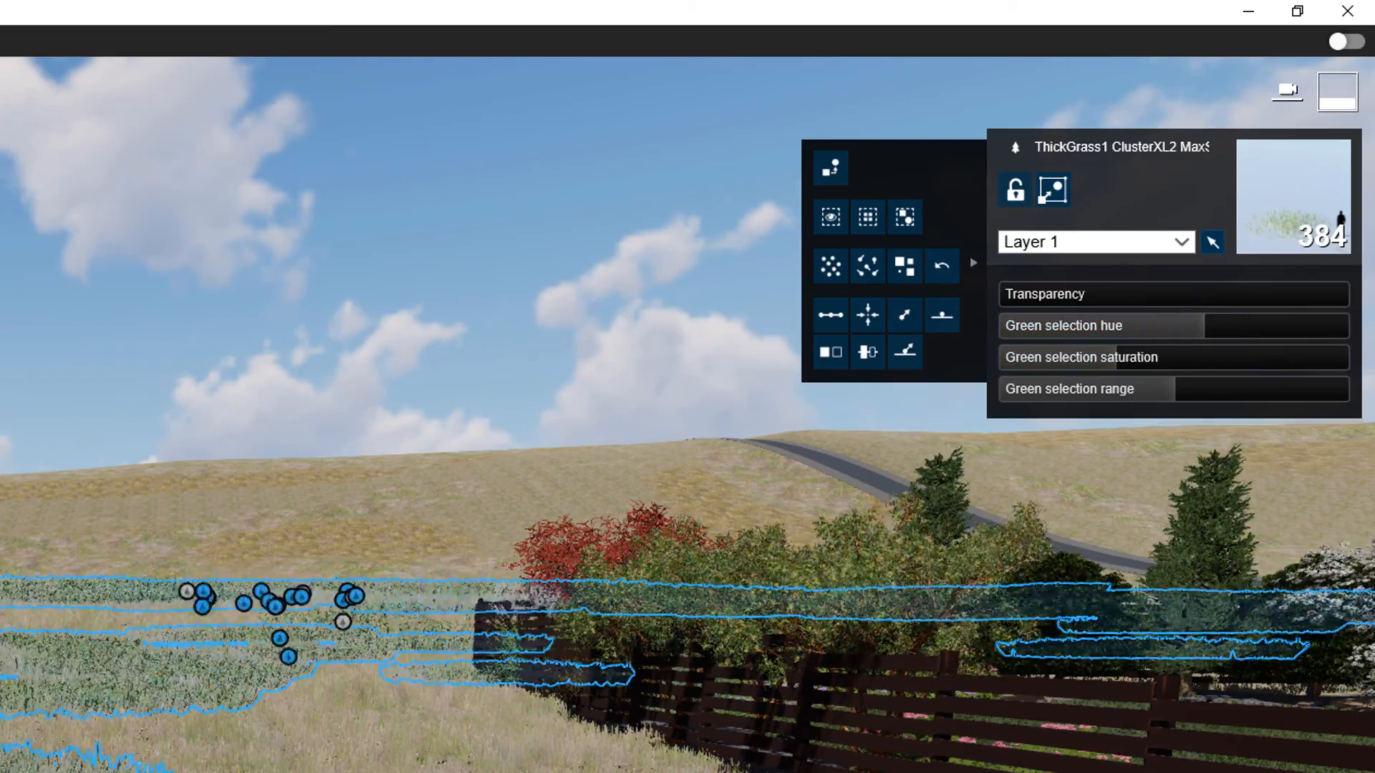
Step: Select another painted grass patch, select all identical objects, and raise their green selection hue
{"action": "right_click_drag", "start_coordinate": [93, 572], "coordinate": [72, 723]}
{"action": "key", "text": "s"}
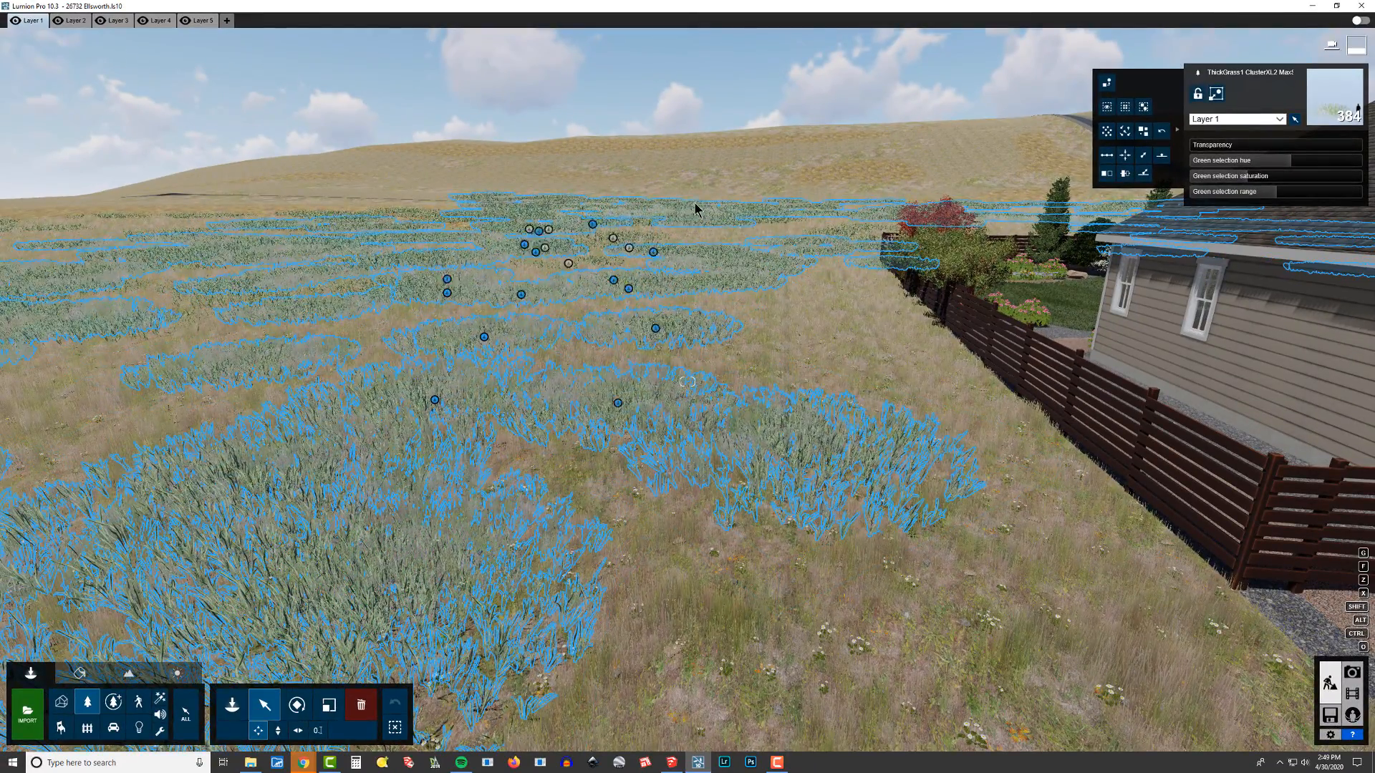
{"action": "left_click", "coordinate": [626, 240]}
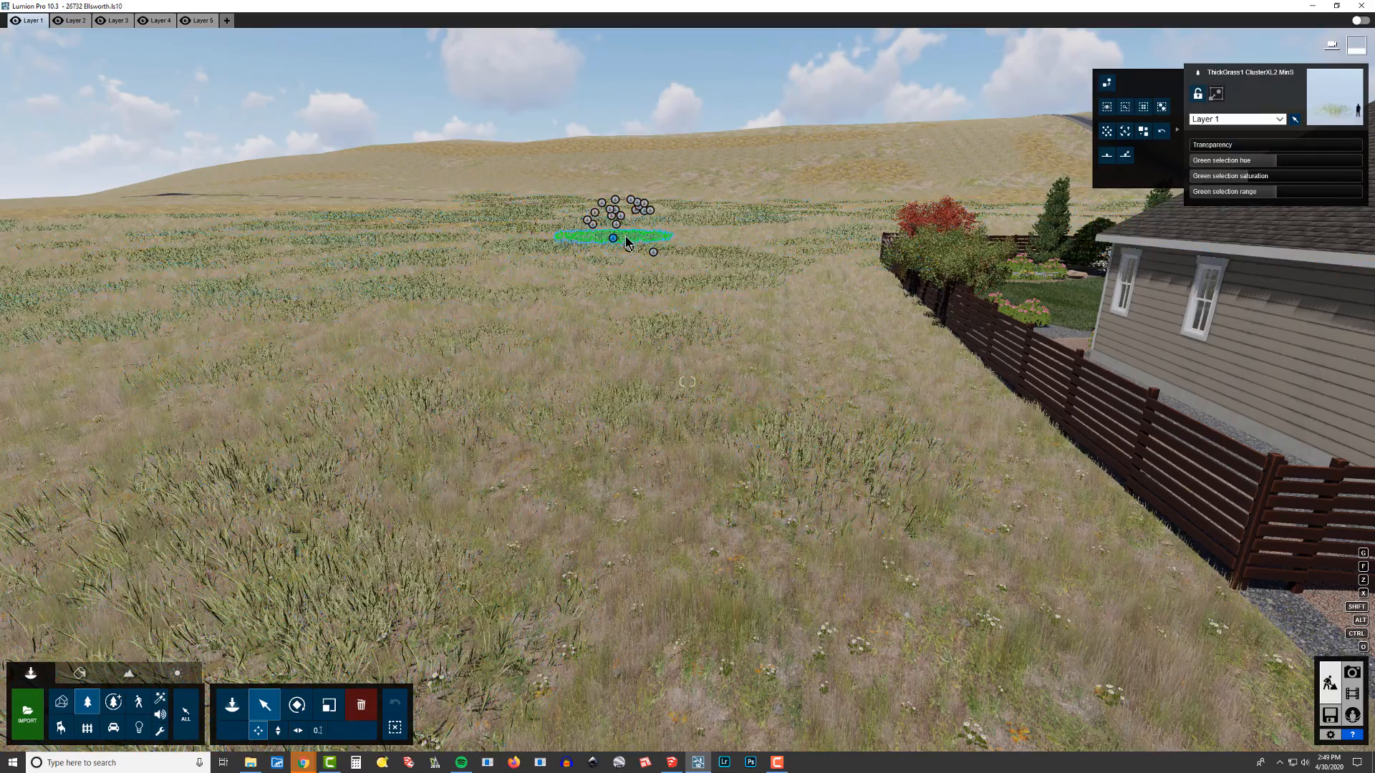
{"action": "left_click", "coordinate": [1144, 107]}
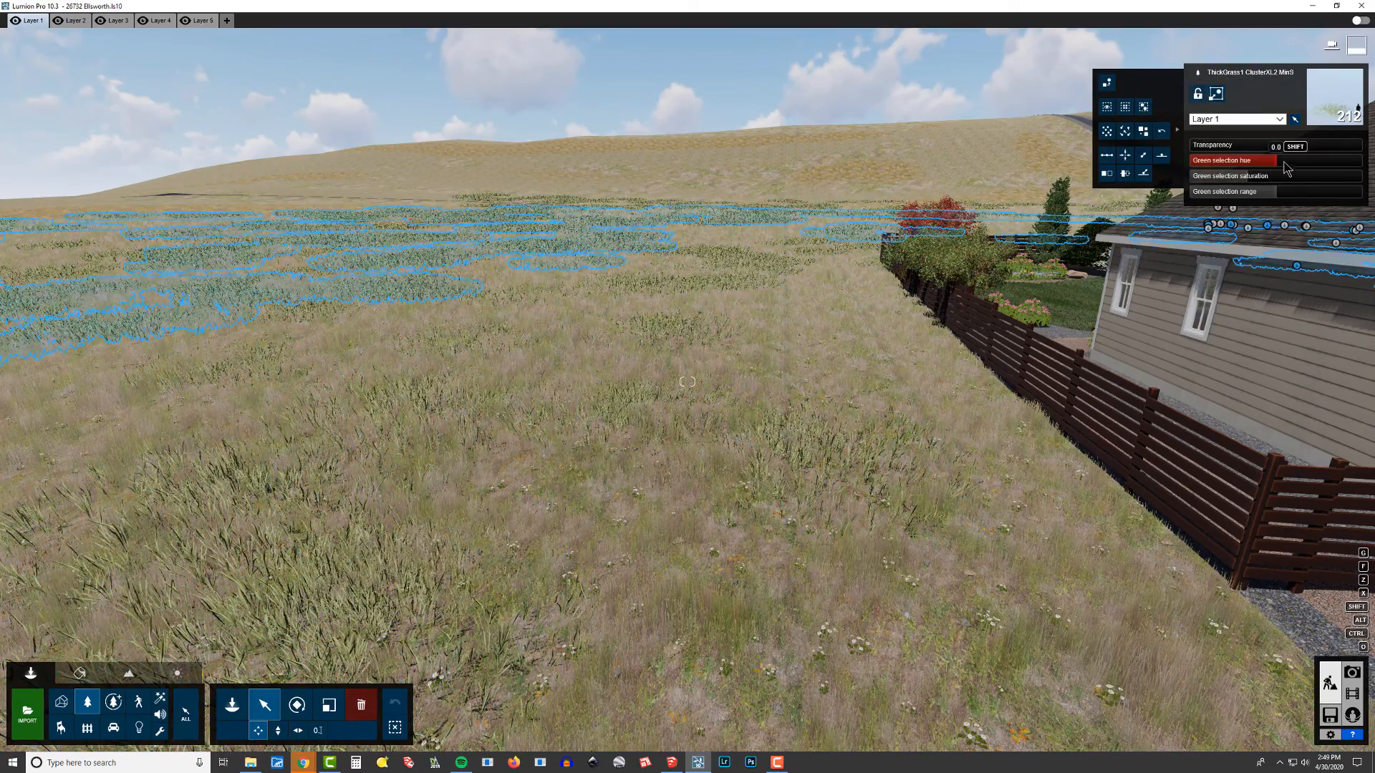
{"action": "right_click_drag", "start_coordinate": [1002, 358], "coordinate": [764, 308]}
{"action": "key", "text": "w"}
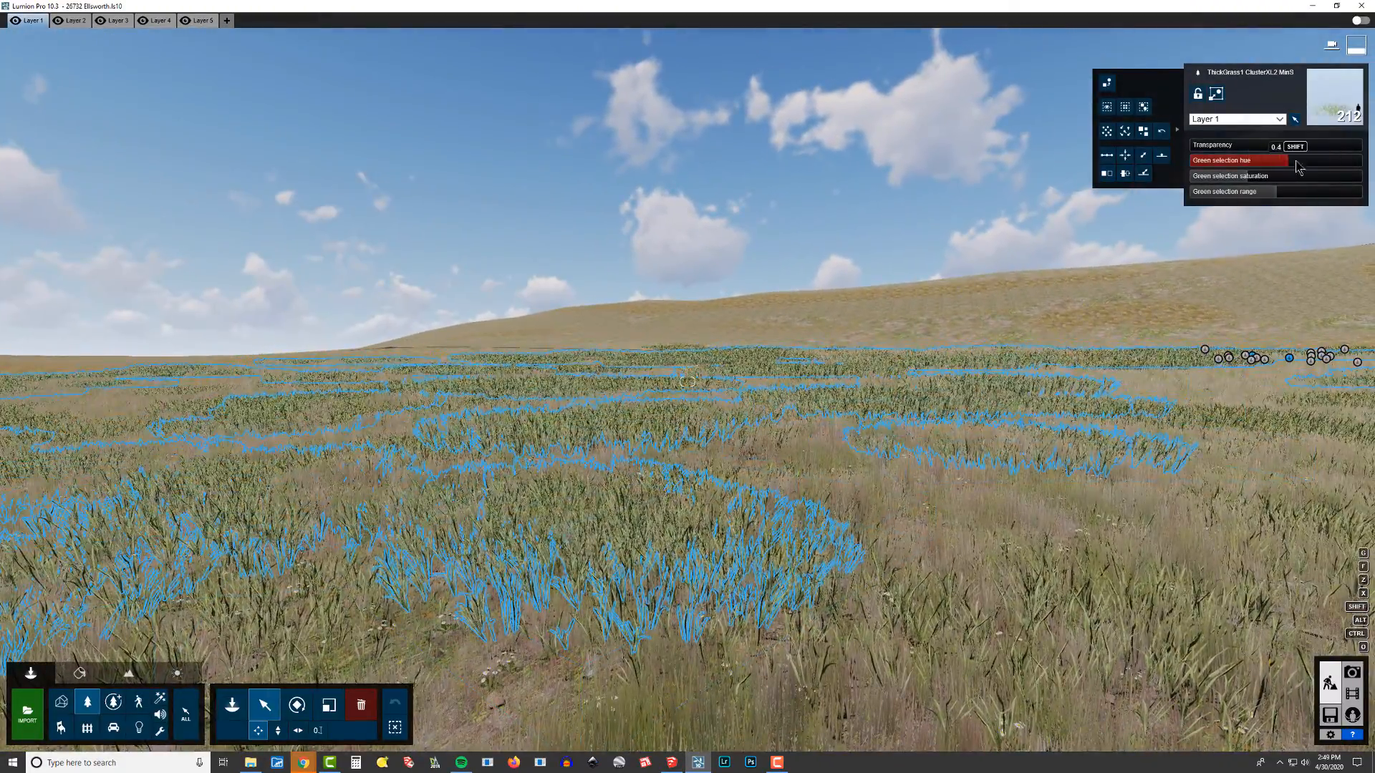
{"action": "left_click_drag", "start_coordinate": [1297, 165], "coordinate": [1314, 170]}
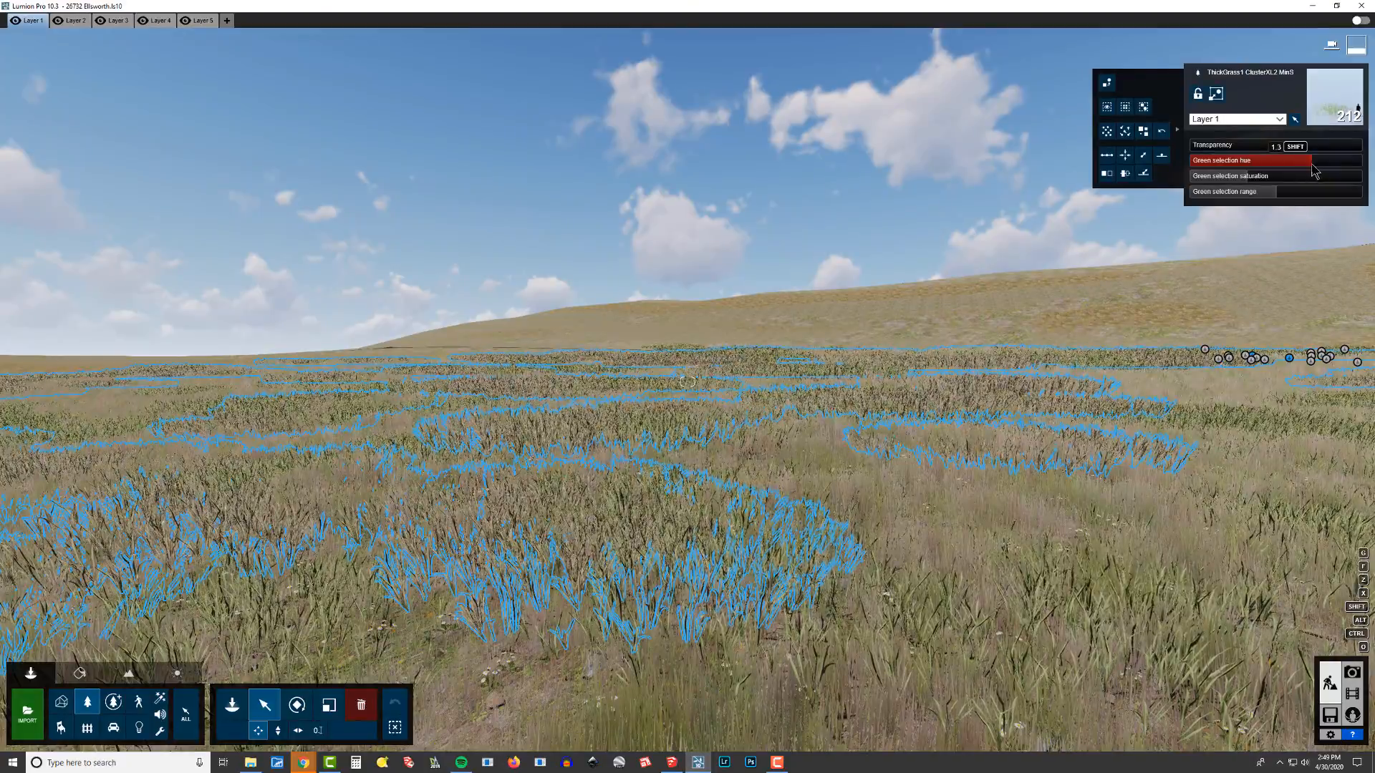
Step: Select a third painted grass patch and all its identical instances to check their spread
{"action": "key", "text": "s"}
{"action": "right_click_drag", "start_coordinate": [1039, 323], "coordinate": [1063, 454]}
{"action": "key", "text": "q"}
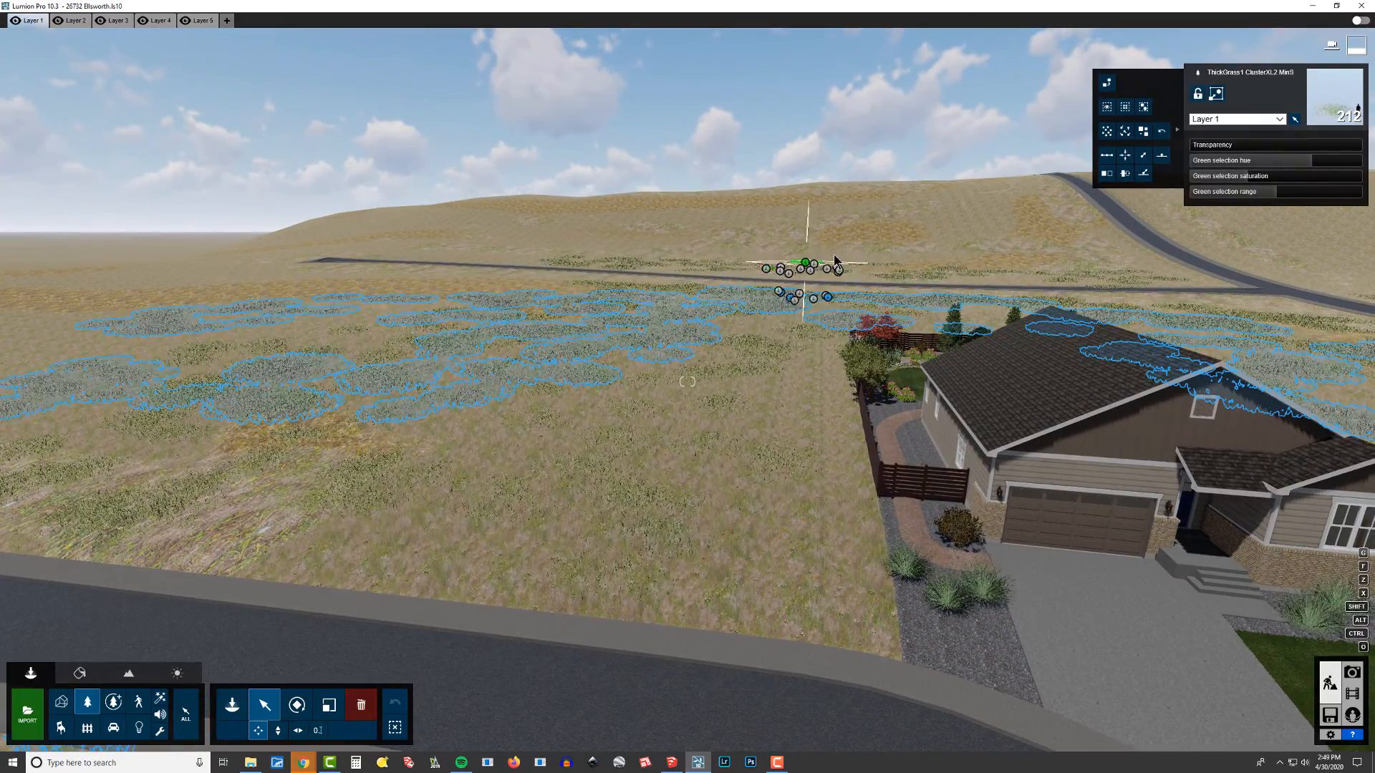
{"action": "key", "text": "w"}
{"action": "right_click_drag", "start_coordinate": [808, 263], "coordinate": [830, 248]}
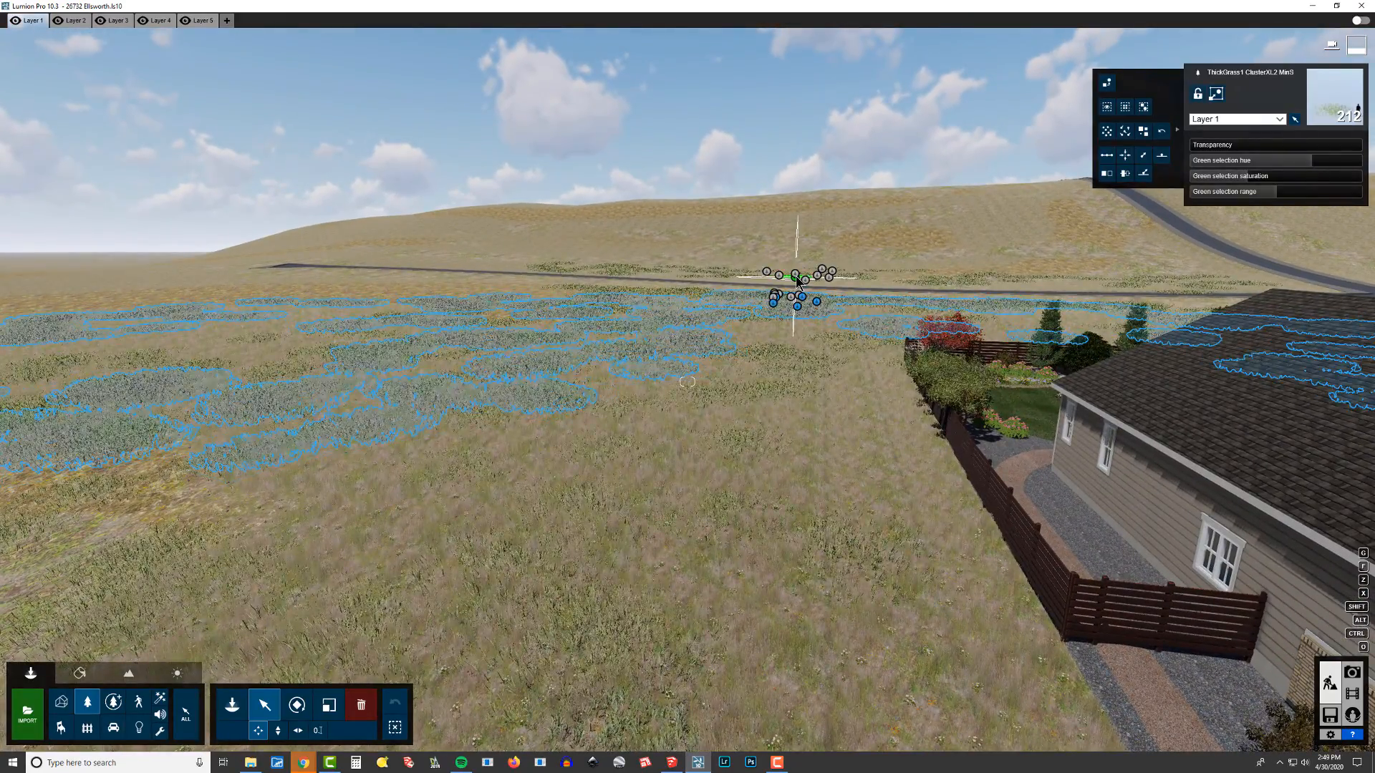
{"action": "left_click", "coordinate": [796, 278]}
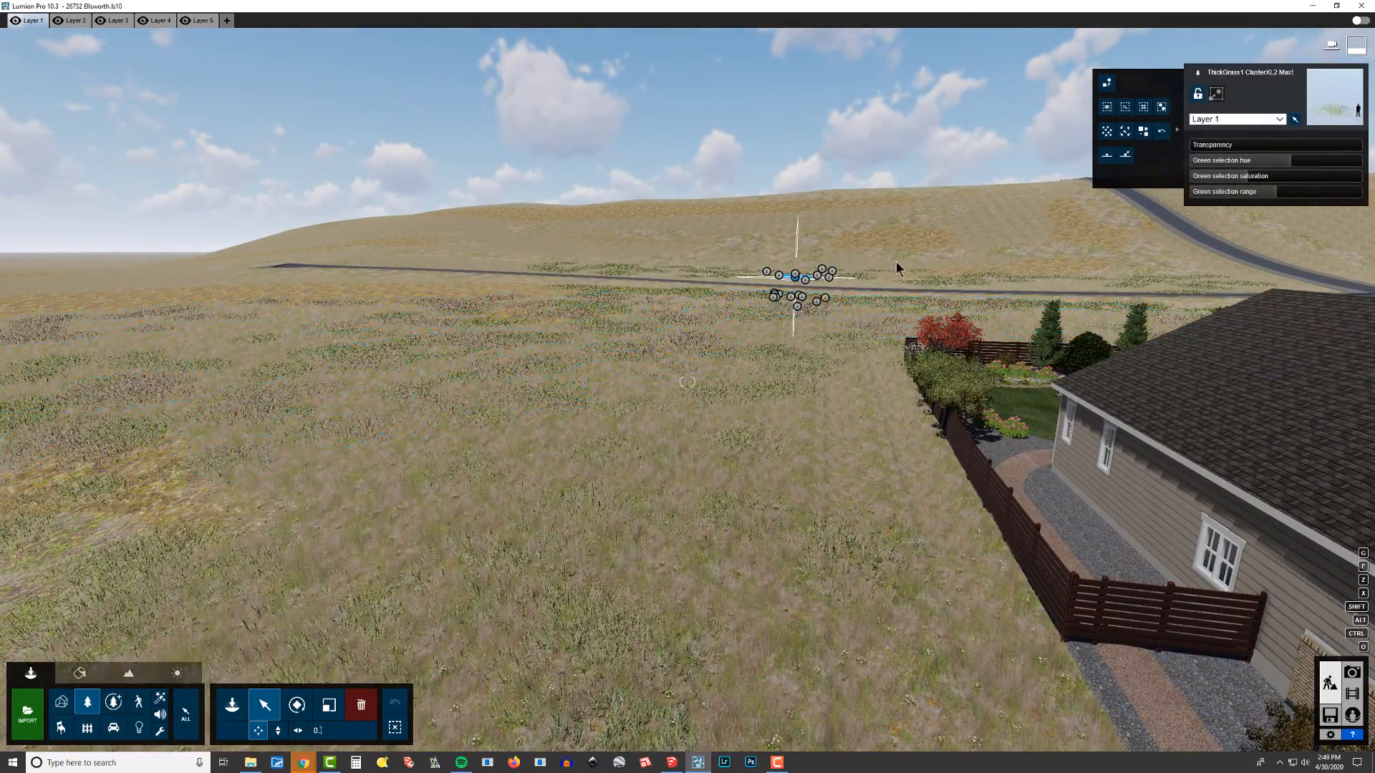
{"action": "left_click", "coordinate": [1144, 108]}
{"action": "right_click_drag", "start_coordinate": [727, 206], "coordinate": [781, 217]}
{"action": "key", "text": "s"}
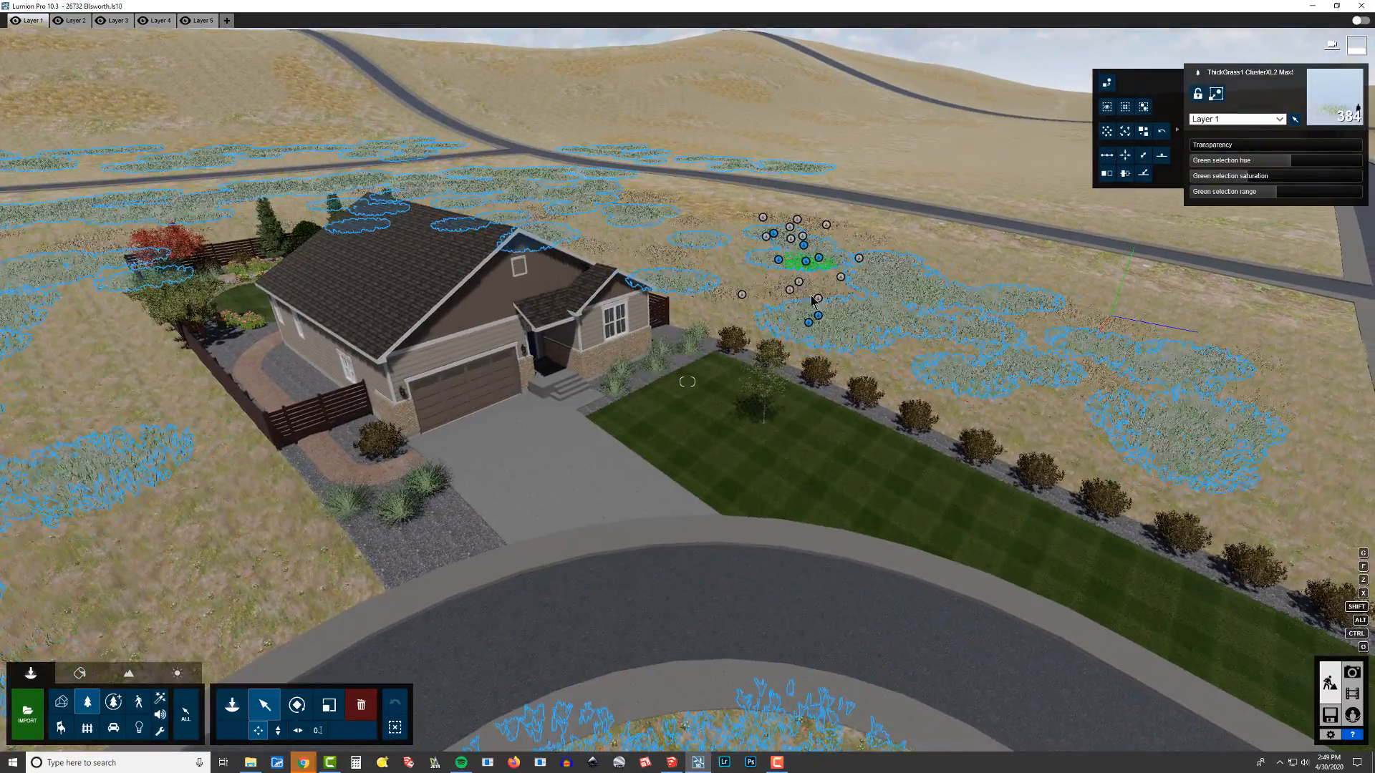
{"action": "key", "text": "w"}
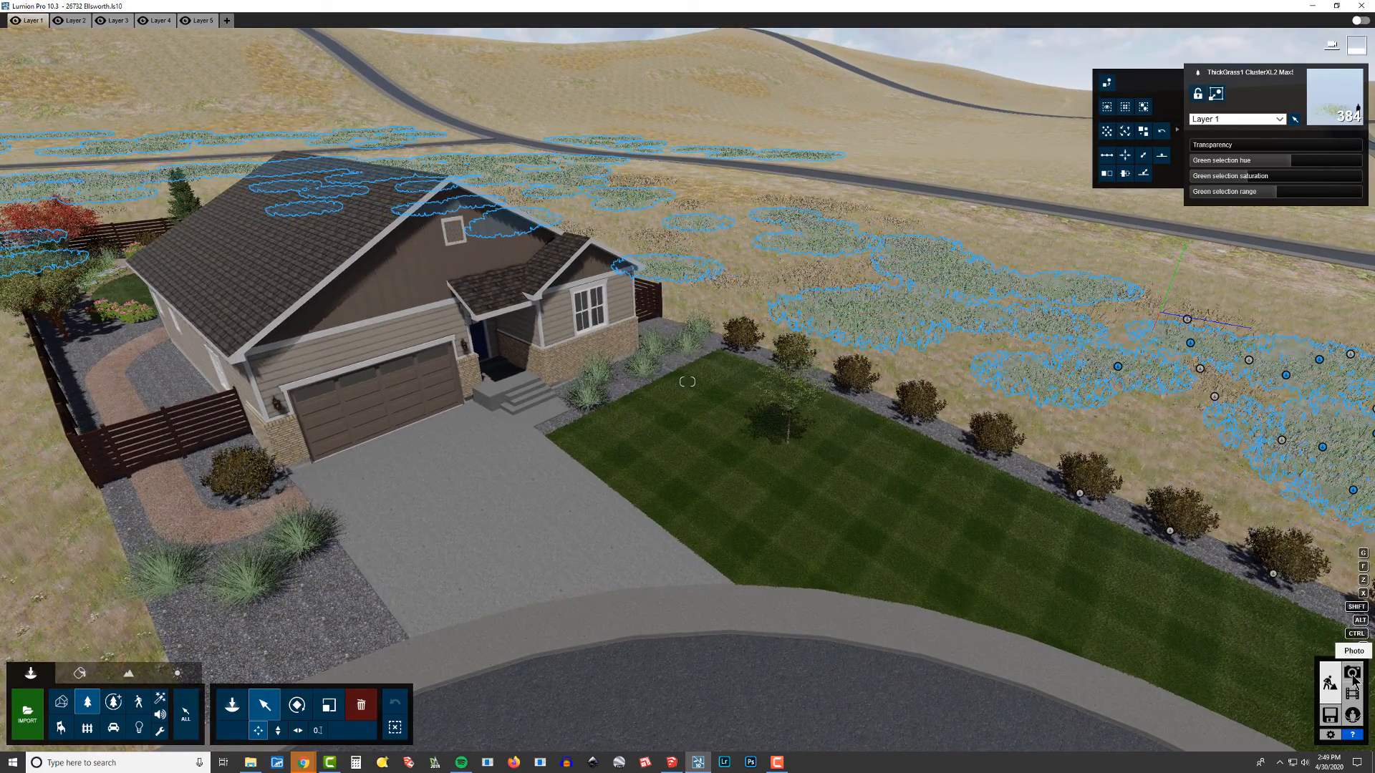
Step: Switch to Photo mode and browse the saved camera views to review the grass
{"action": "left_click", "coordinate": [1351, 673]}
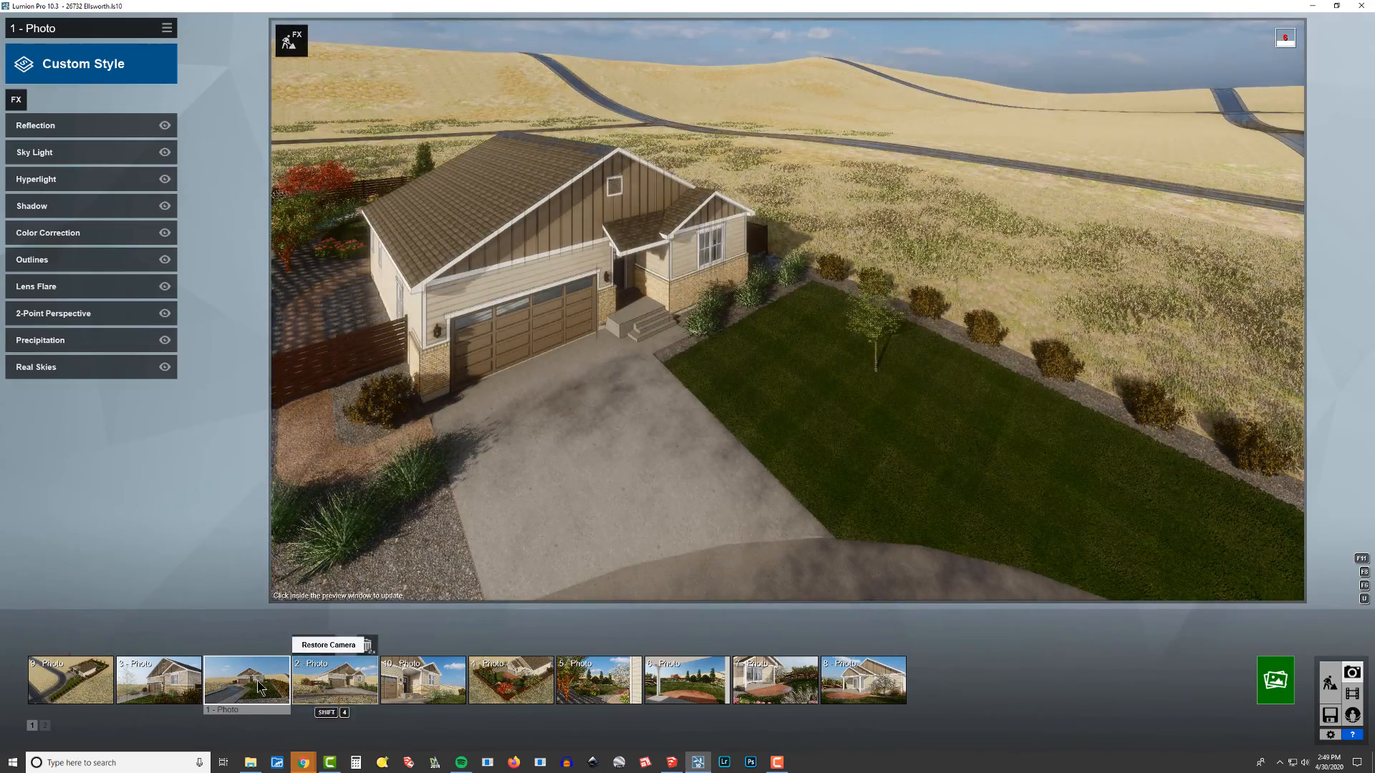
{"action": "left_click", "coordinate": [156, 681]}
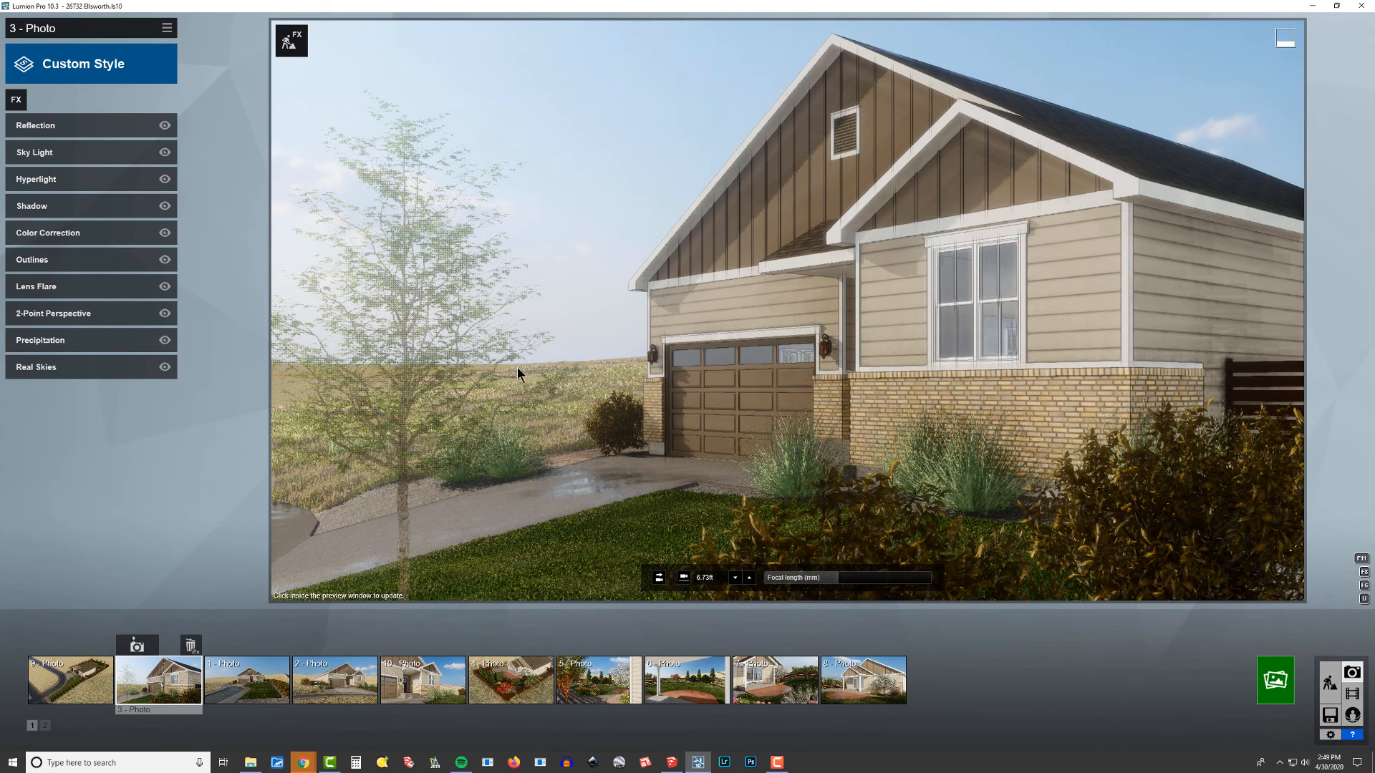
{"action": "left_click", "coordinate": [265, 691]}
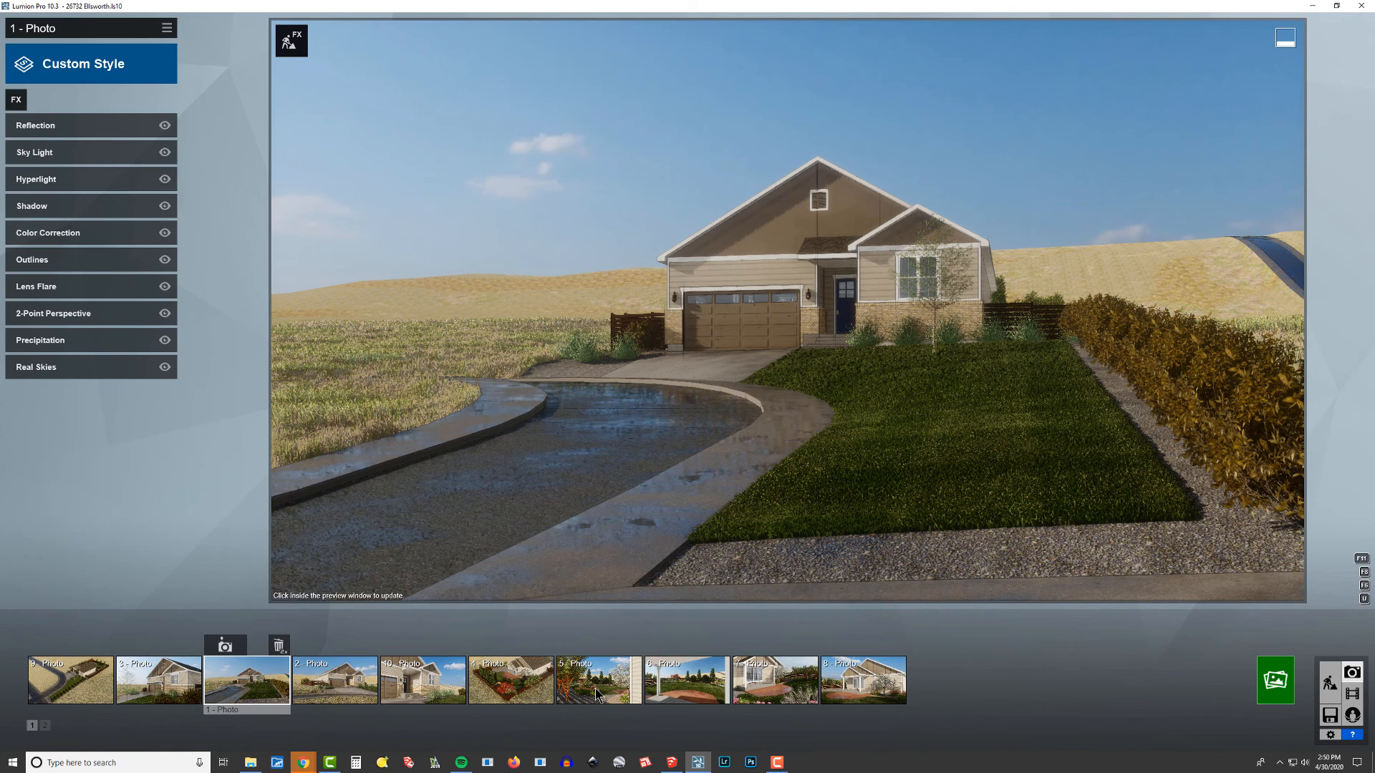
{"action": "left_click", "coordinate": [351, 689]}
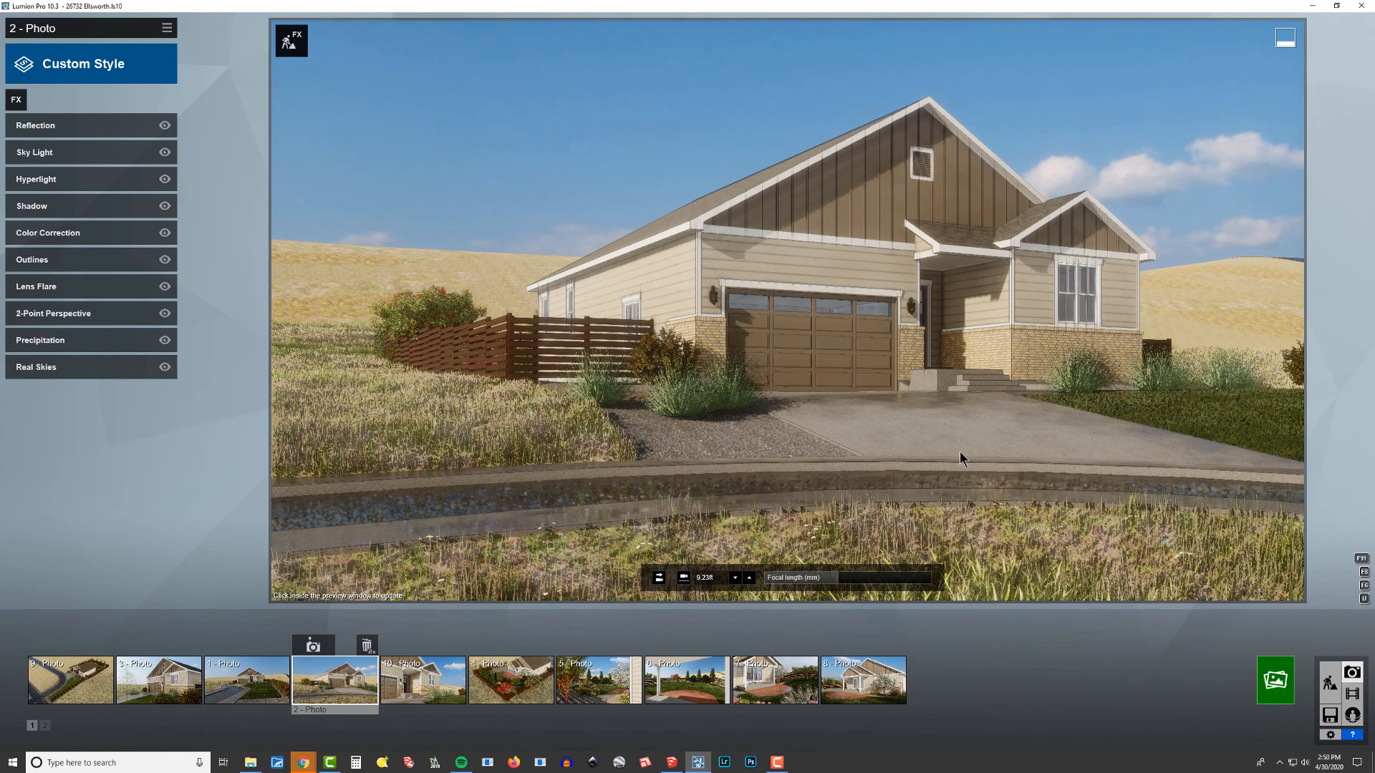
{"action": "left_click", "coordinate": [774, 683]}
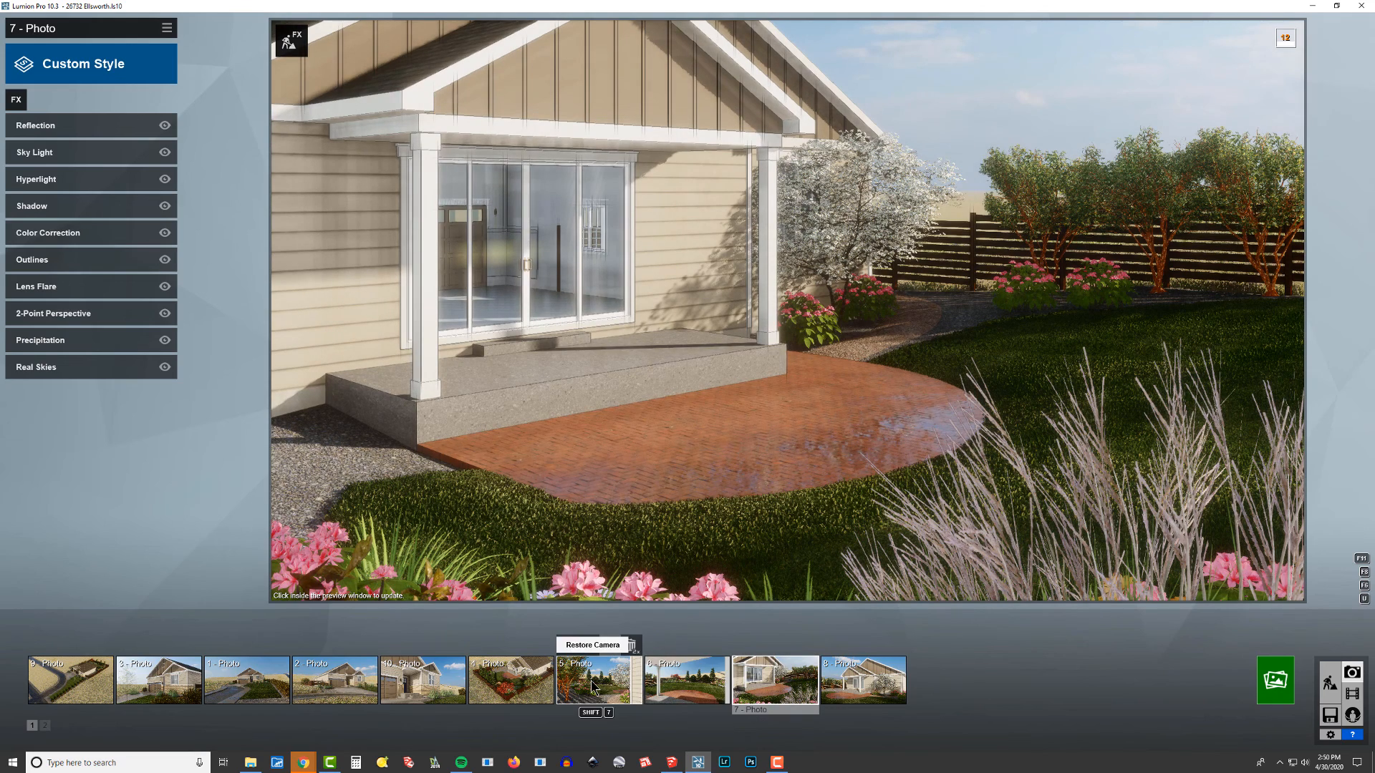
{"action": "left_click", "coordinate": [593, 687]}
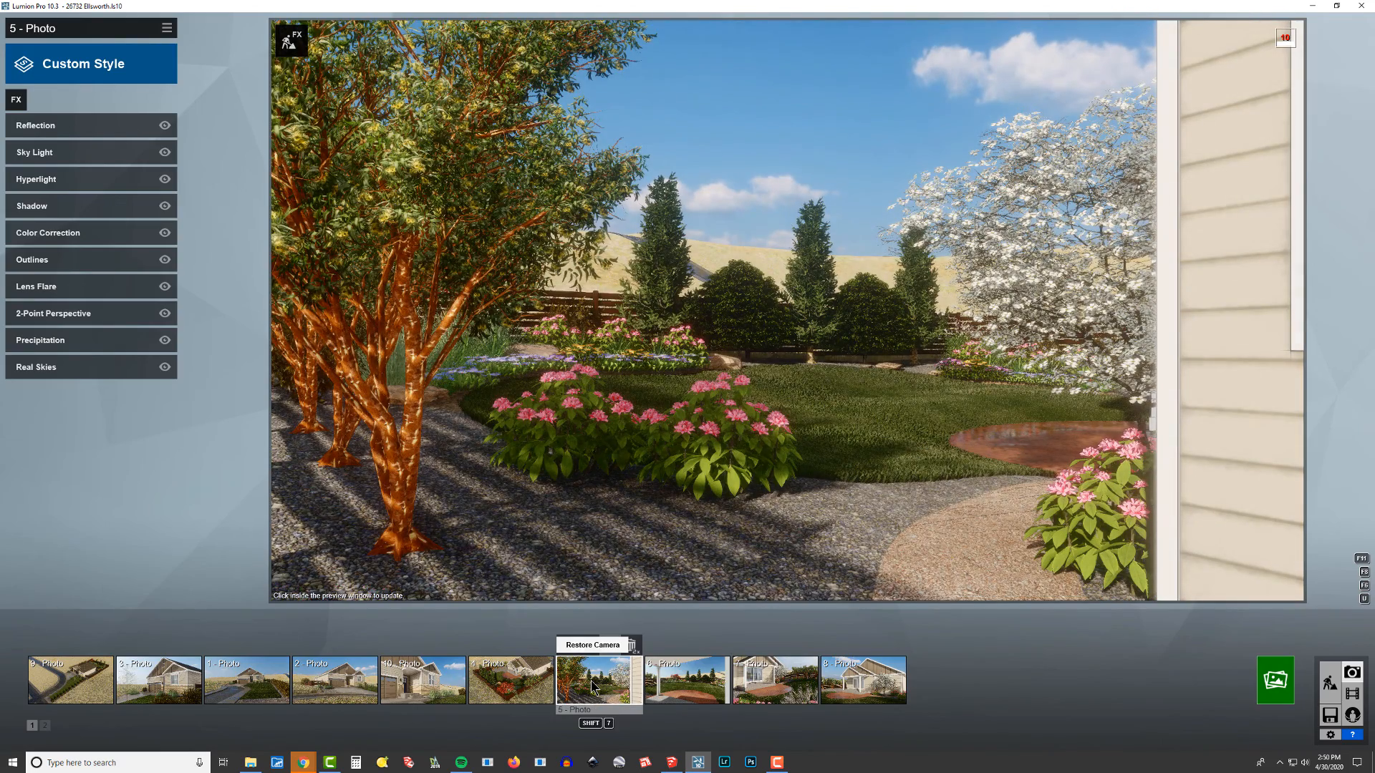
Step: Open the 4 - Photo view, refresh its preview, and move on to the next view
{"action": "left_click", "coordinate": [533, 684]}
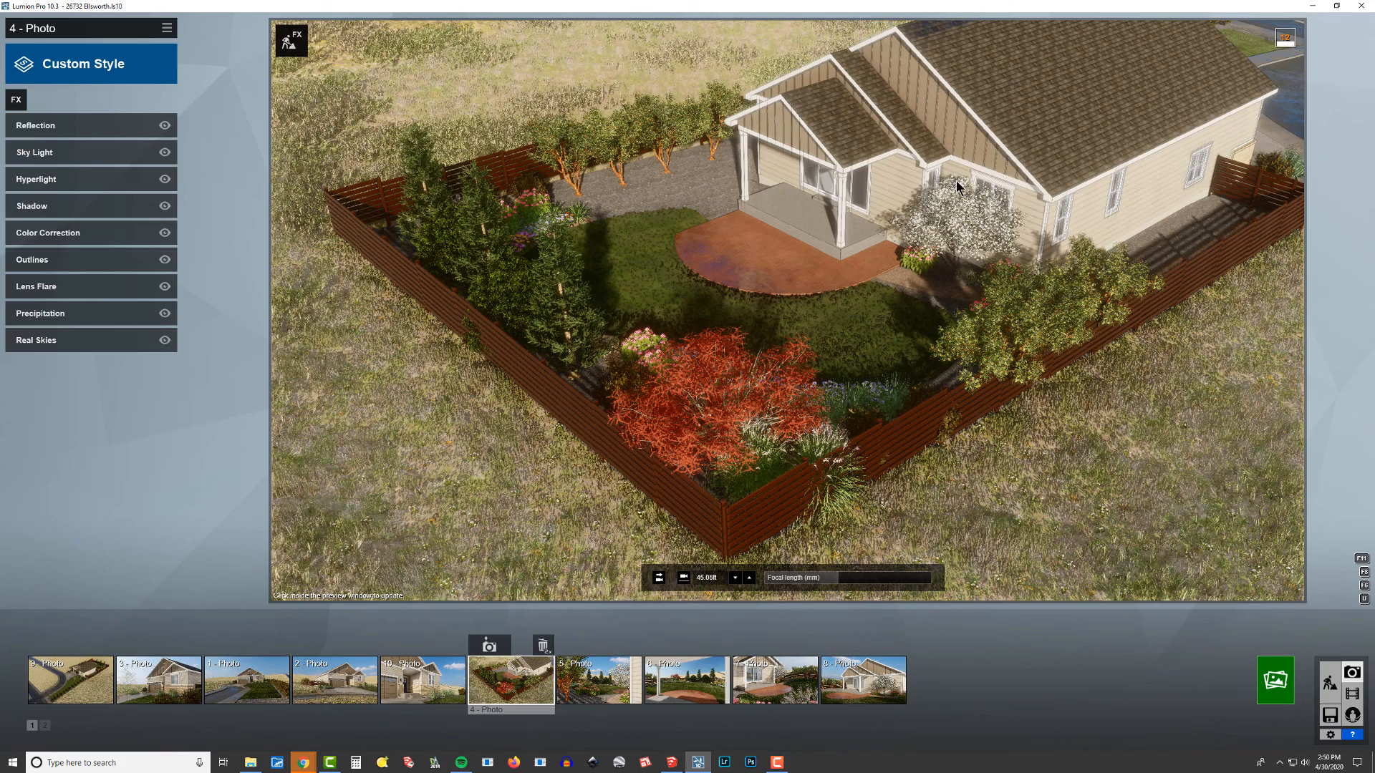
{"action": "left_click", "coordinate": [952, 243]}
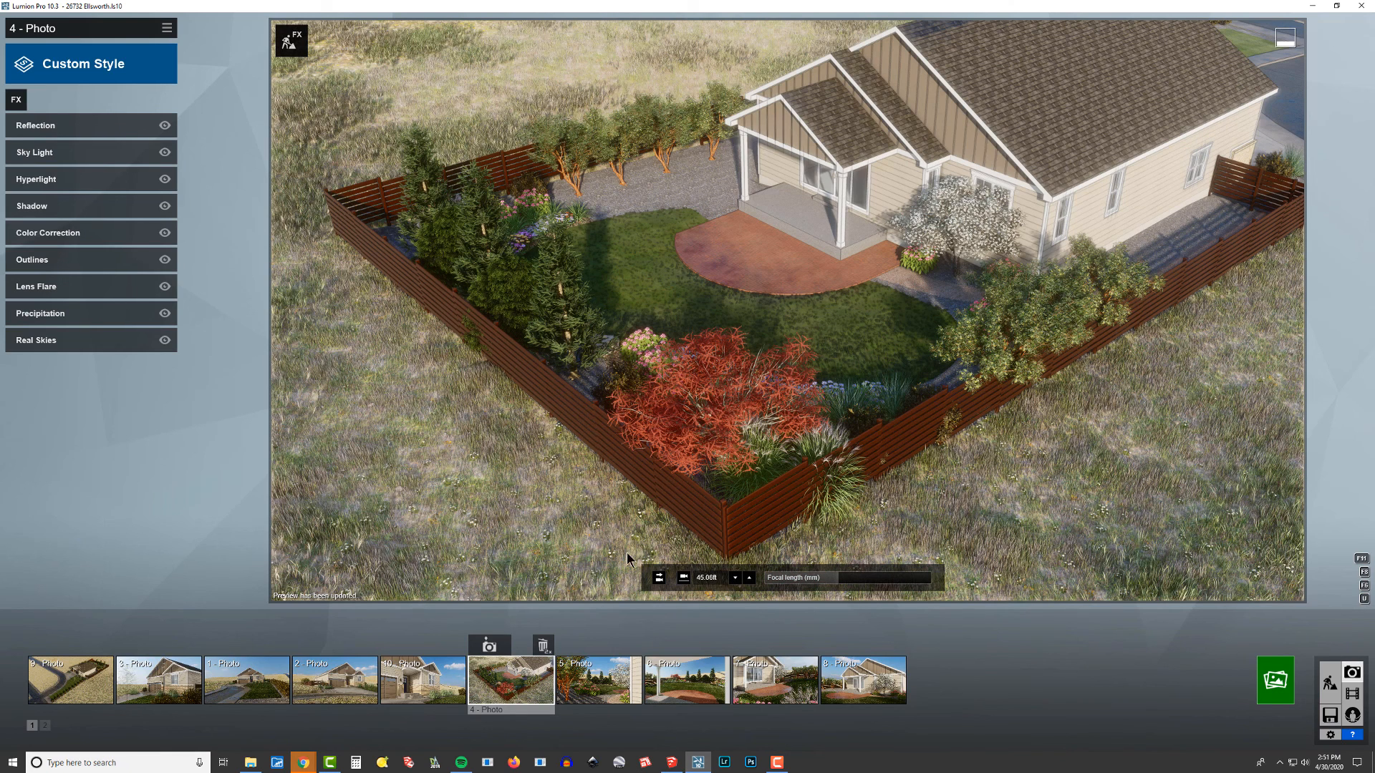
{"action": "left_click", "coordinate": [598, 680]}
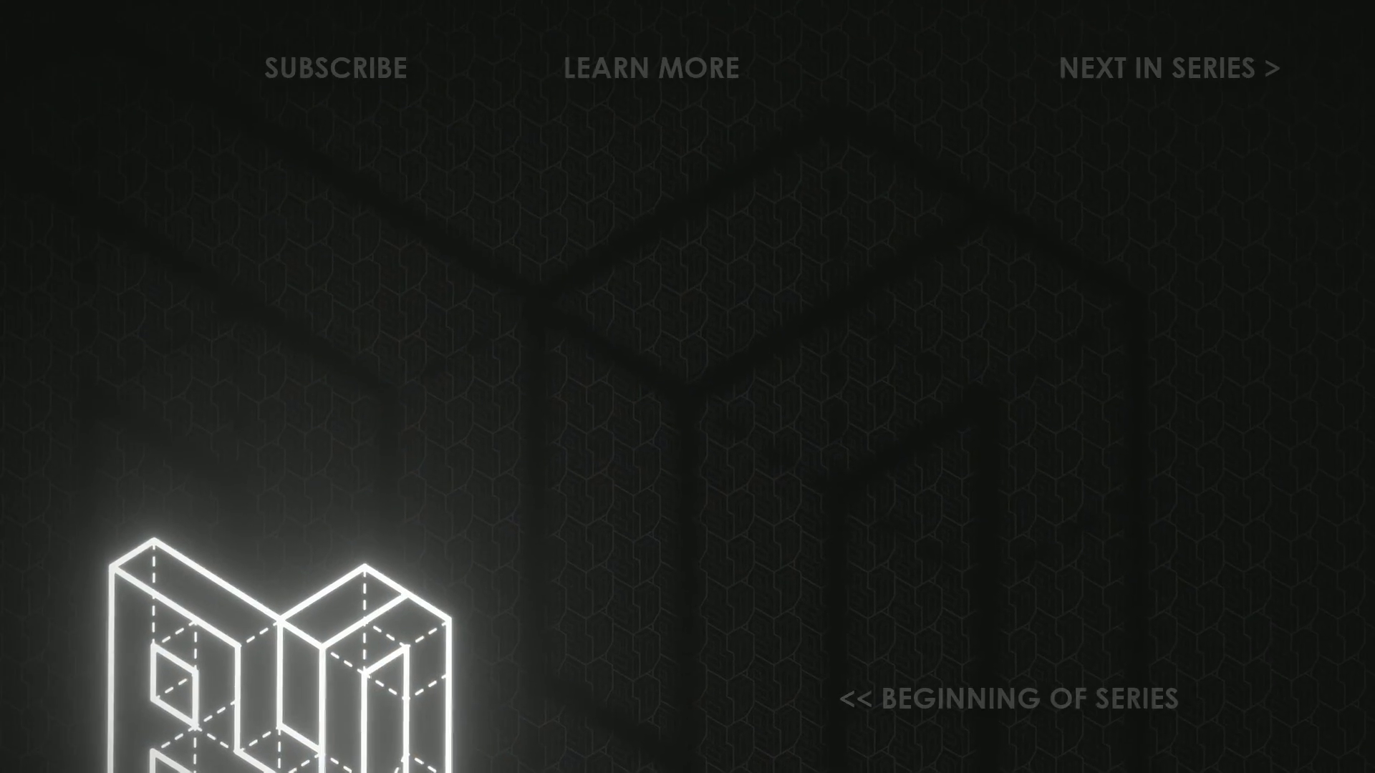